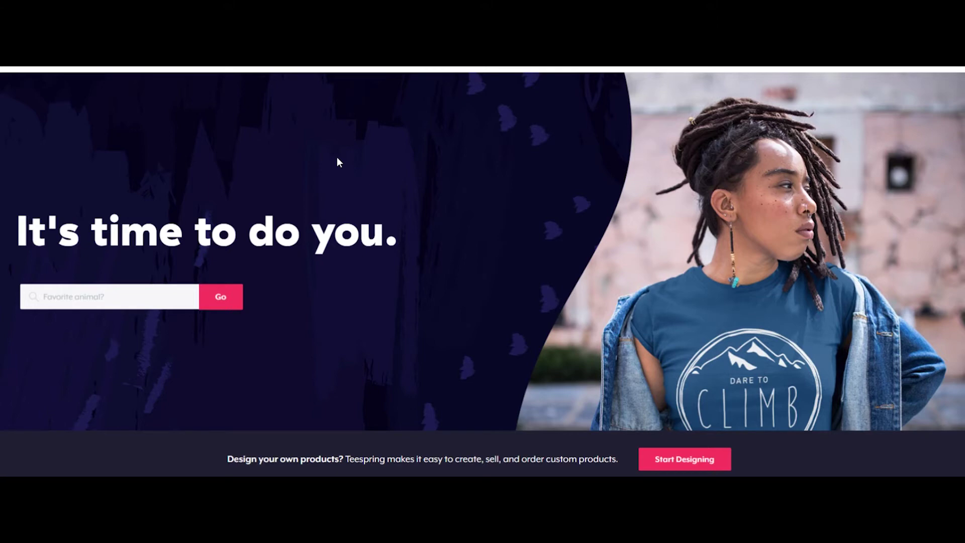
Scroll the product catalogue down to the T-shirt card under Other Best Sellers
scroll(301, 176, "down", 1)
scroll(176, 100, "up", 1)
mouse_move(233, 68)
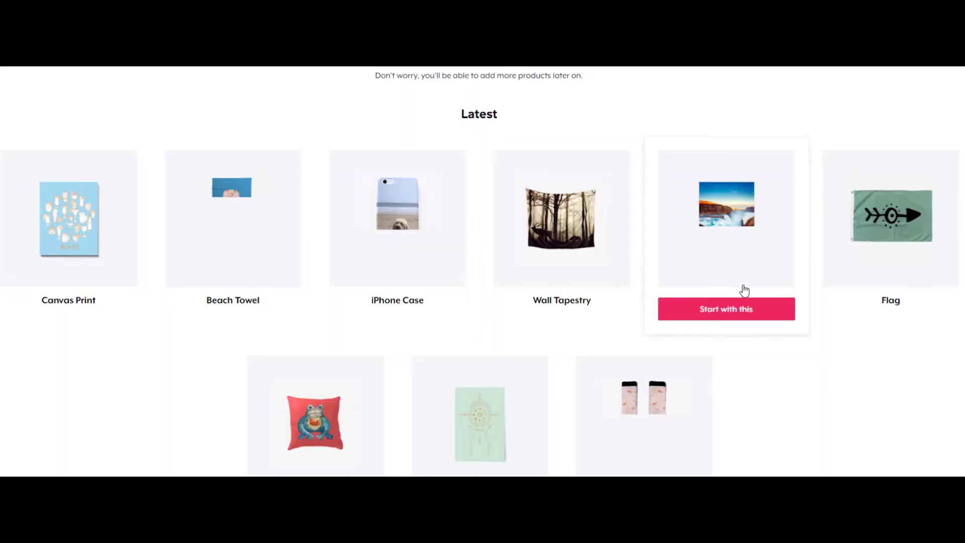
scroll(564, 228, "down", 6)
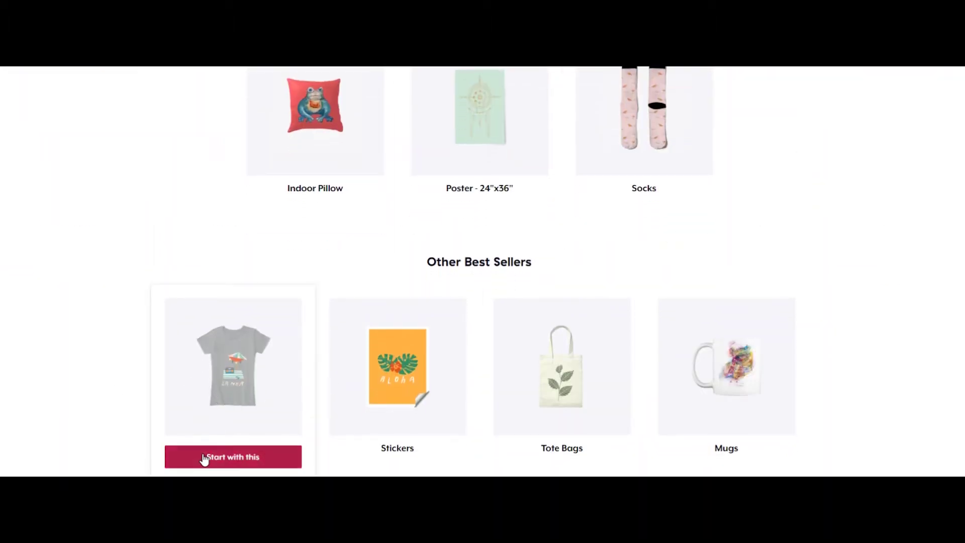
Start an orange Basic Tees Hanes Tagless Tee design at $10.22, keeping the Basic Tees style
left_click(237, 415)
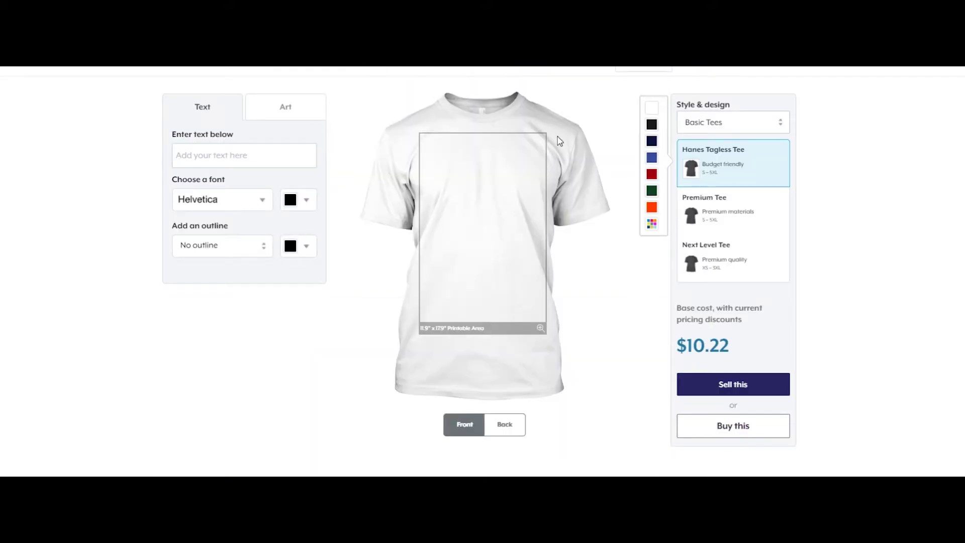
left_click(768, 126)
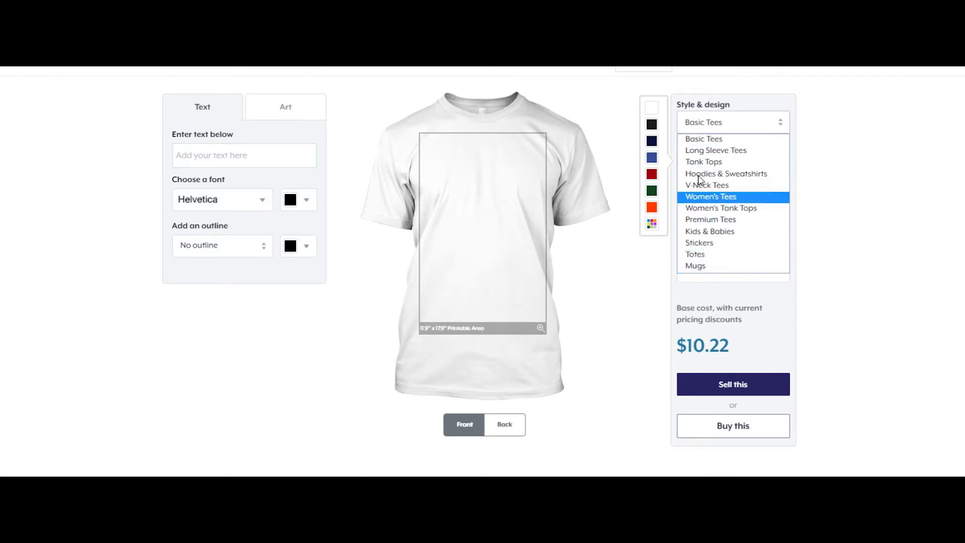
left_click(183, 403)
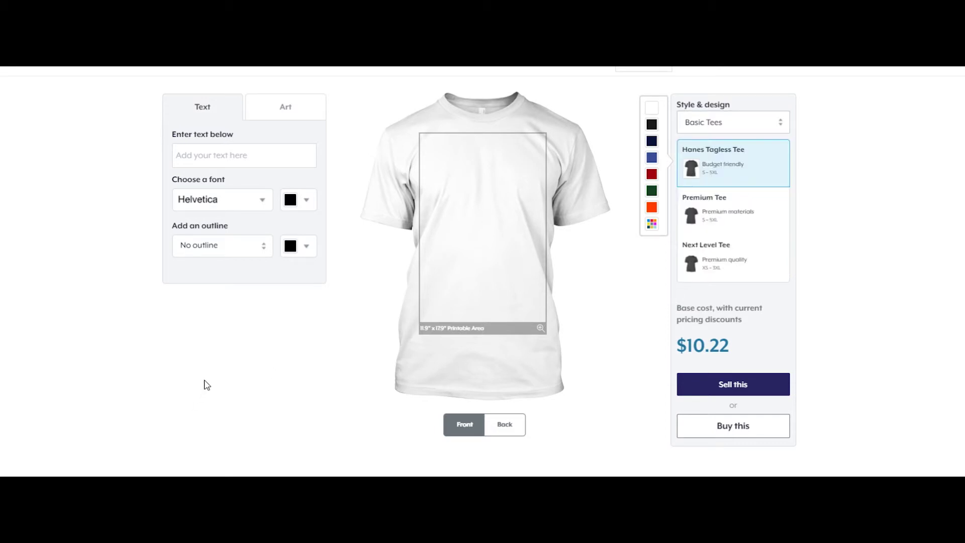
left_click(740, 125)
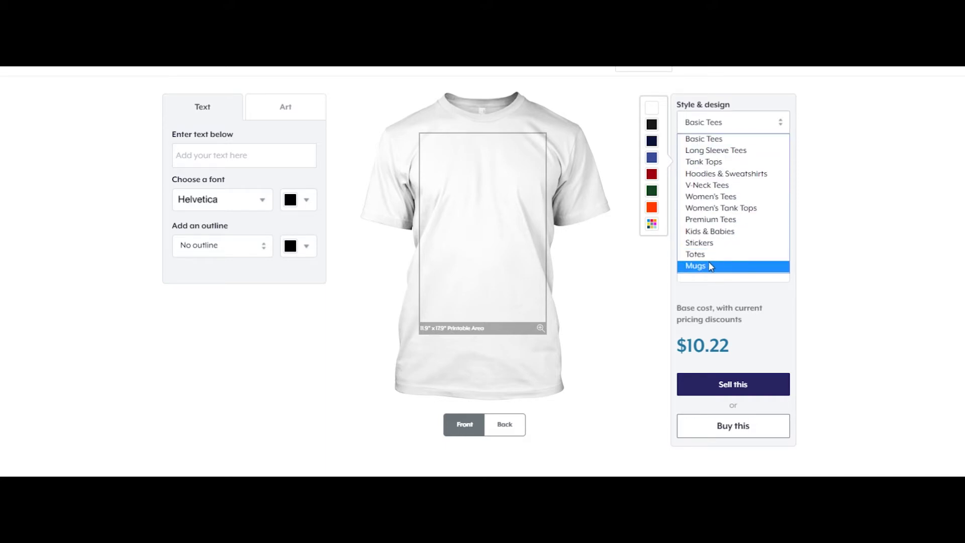
left_click(591, 195)
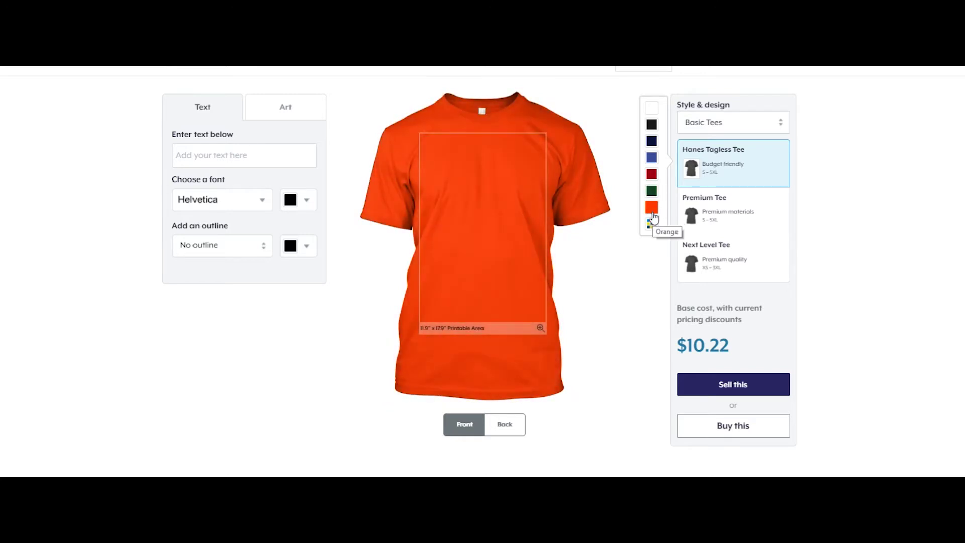
Enter the slogan 'BELIEVE IN YOURSELF', with a line break after 'IN'
left_click(652, 211)
type("BELIVE")
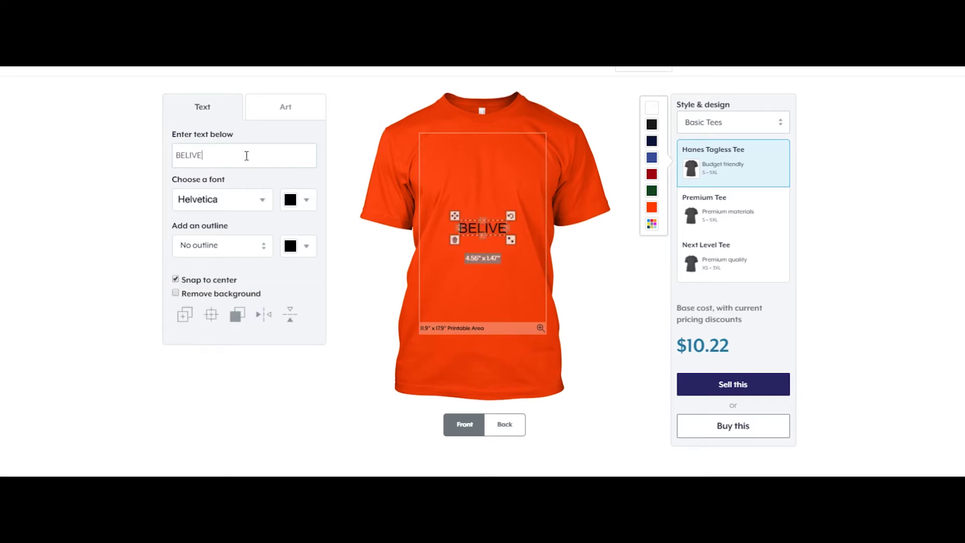
key("BackSpace")
key("BackSpace")
type("EVE ")
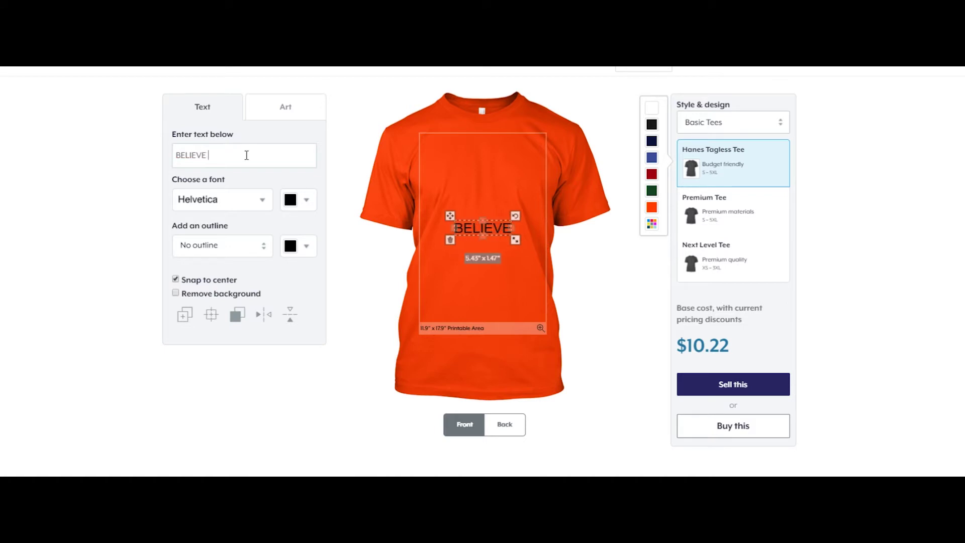
type("IN YOURSELF")
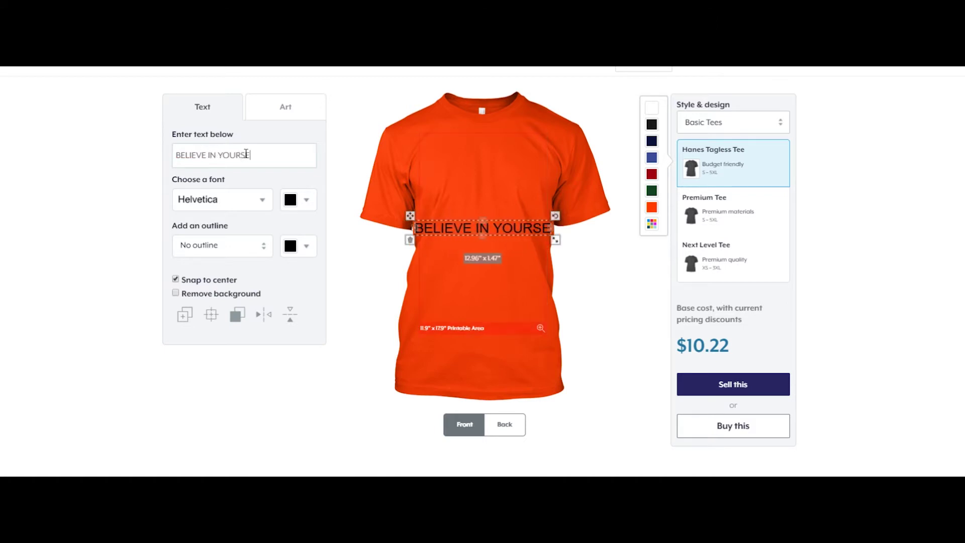
left_click(215, 155)
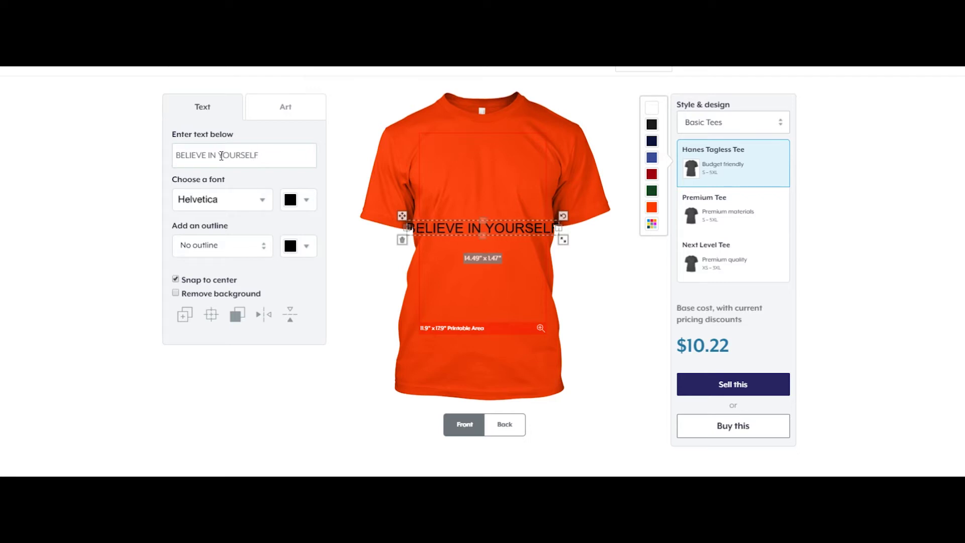
key("Return")
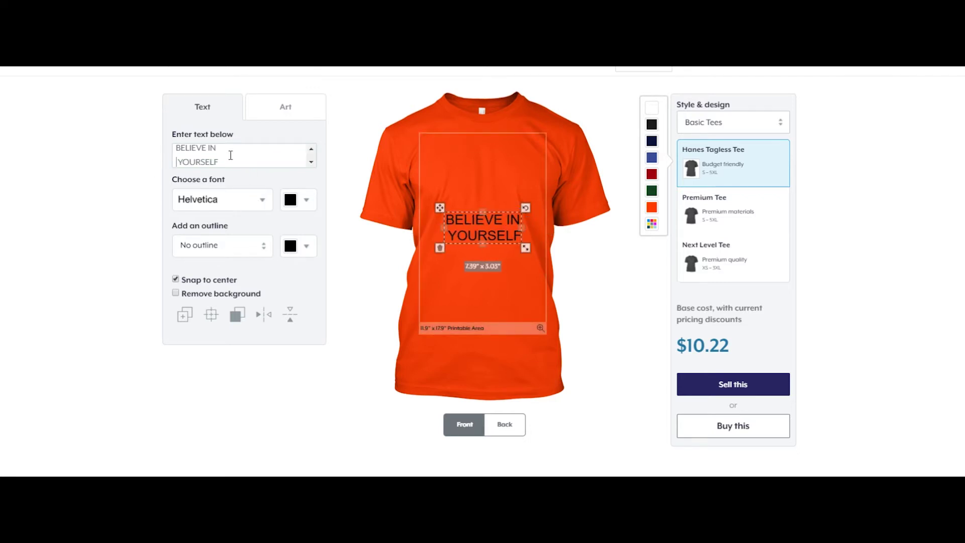
Set the slogan in the Bebas font
left_click(241, 196)
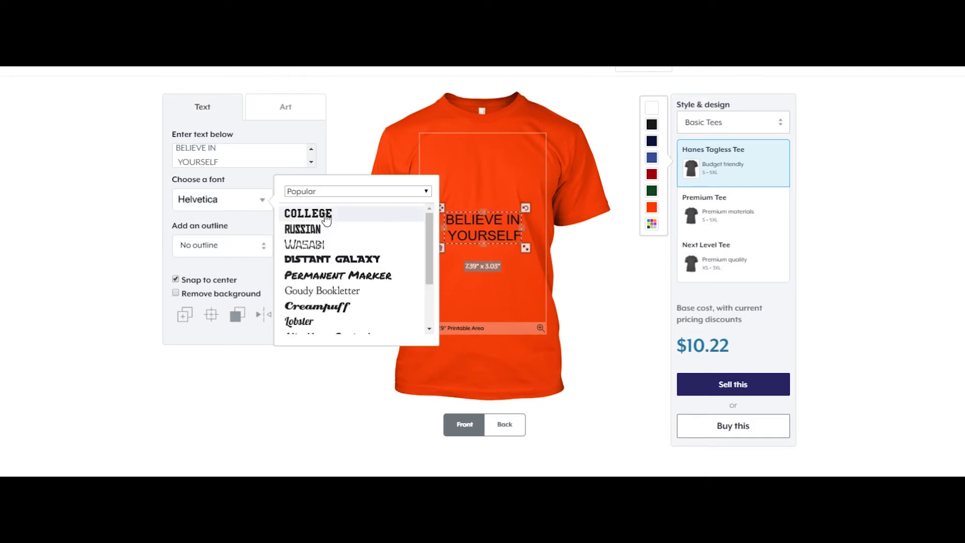
scroll(321, 242, "down", 1)
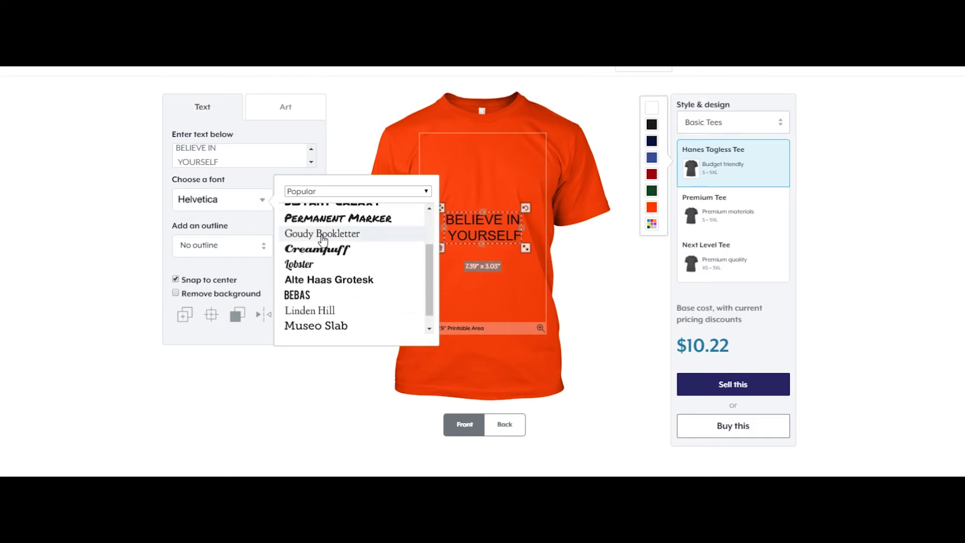
left_click(305, 298)
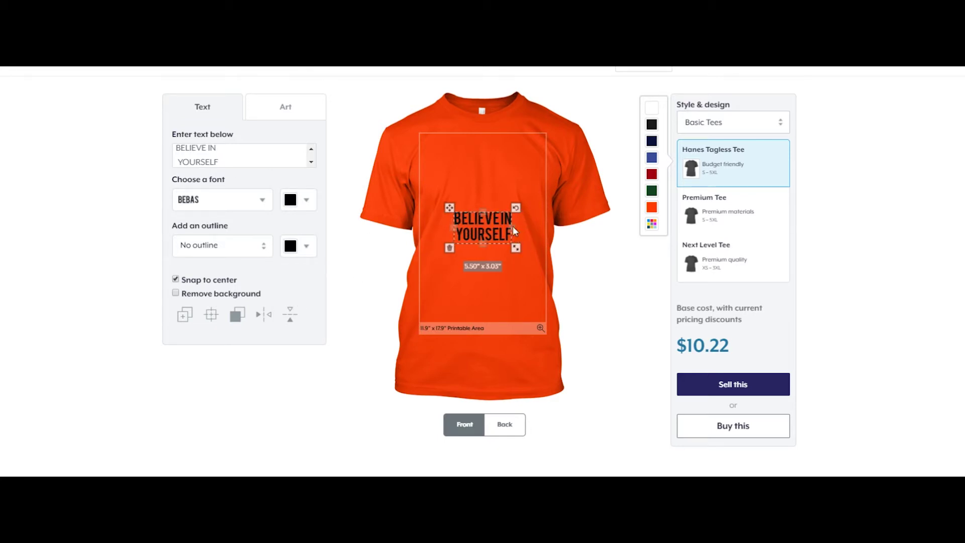
Centre the slogan on the shirt front and enlarge it to 10.15" x 5.59"
left_click_drag(454, 206, 446, 202)
left_click_drag(516, 245, 532, 272)
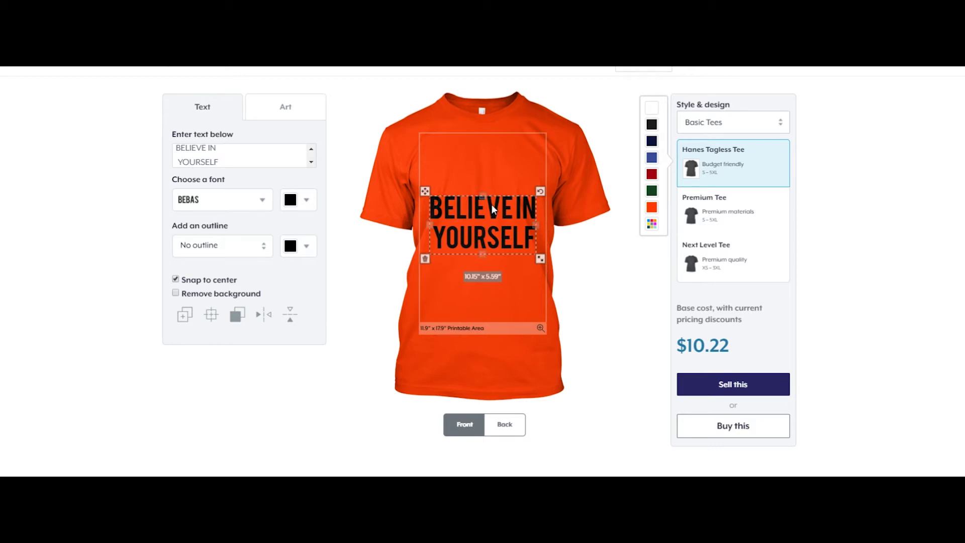
left_click(599, 257)
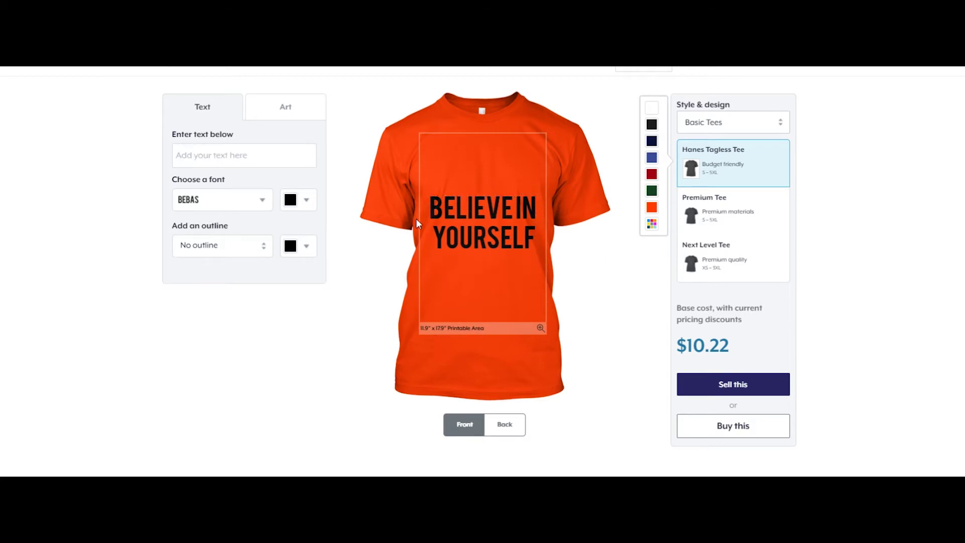
left_click(287, 107)
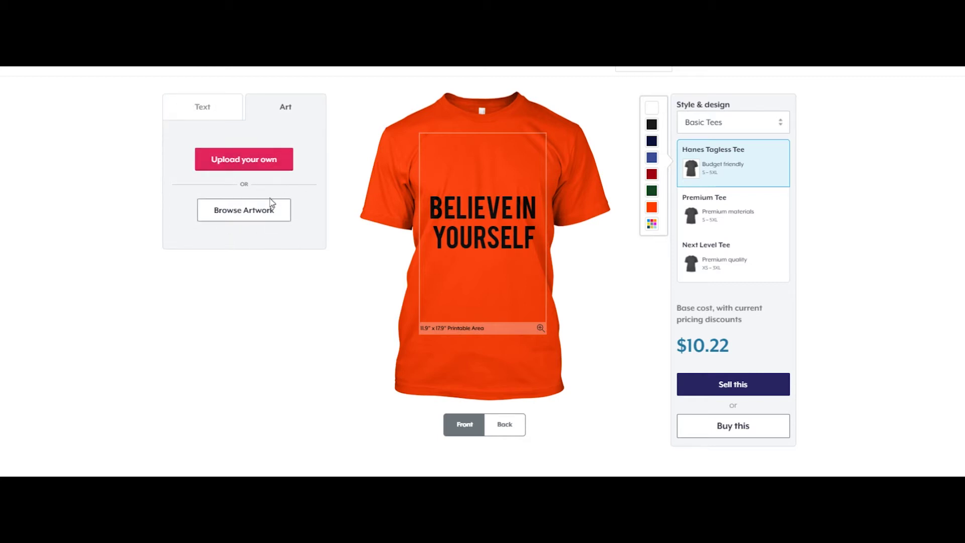
Browse the Animals artwork category and add an outlined animal-head graphic to the shirt
left_click(276, 211)
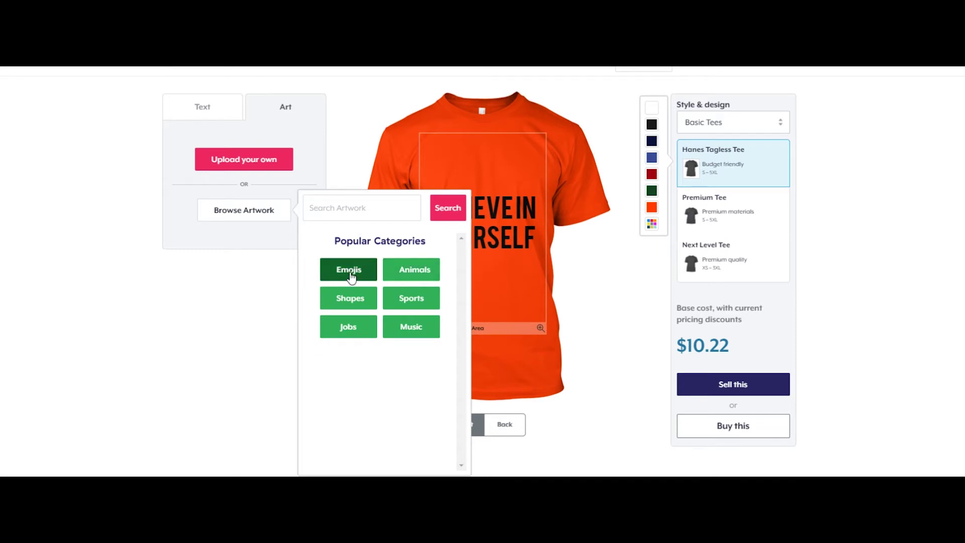
left_click(407, 273)
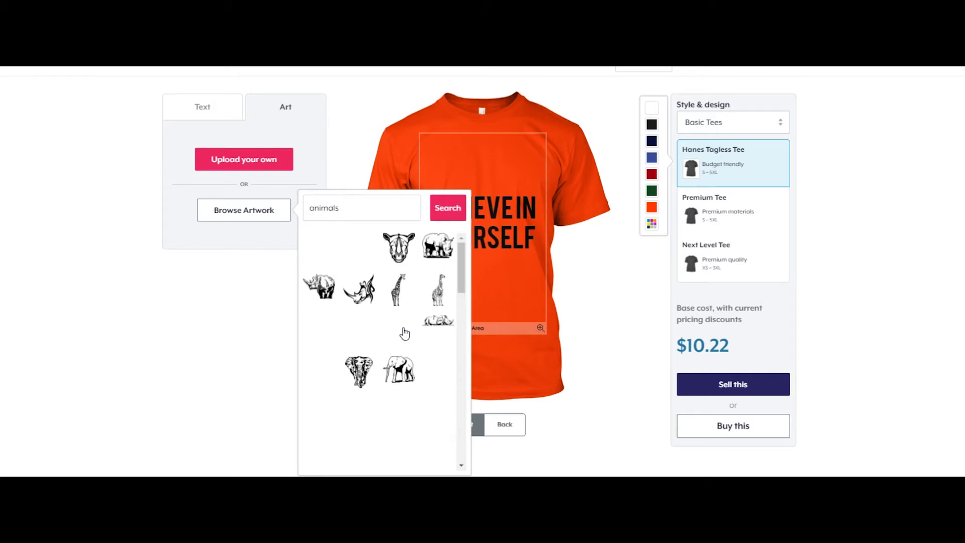
scroll(395, 330, "down", 1)
scroll(397, 332, "down", 10)
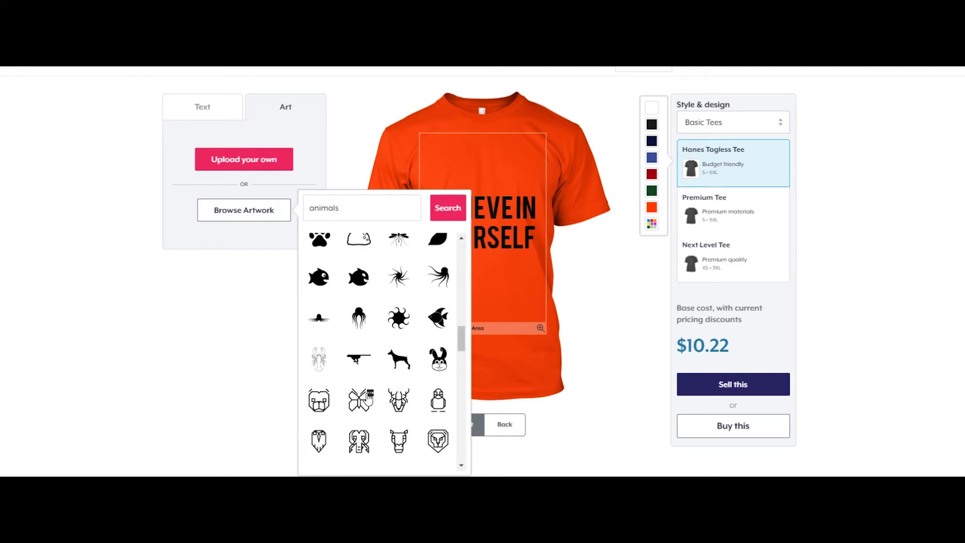
scroll(367, 400, "up", 1)
scroll(369, 398, "down", 2)
scroll(367, 395, "up", 4)
scroll(360, 367, "down", 4)
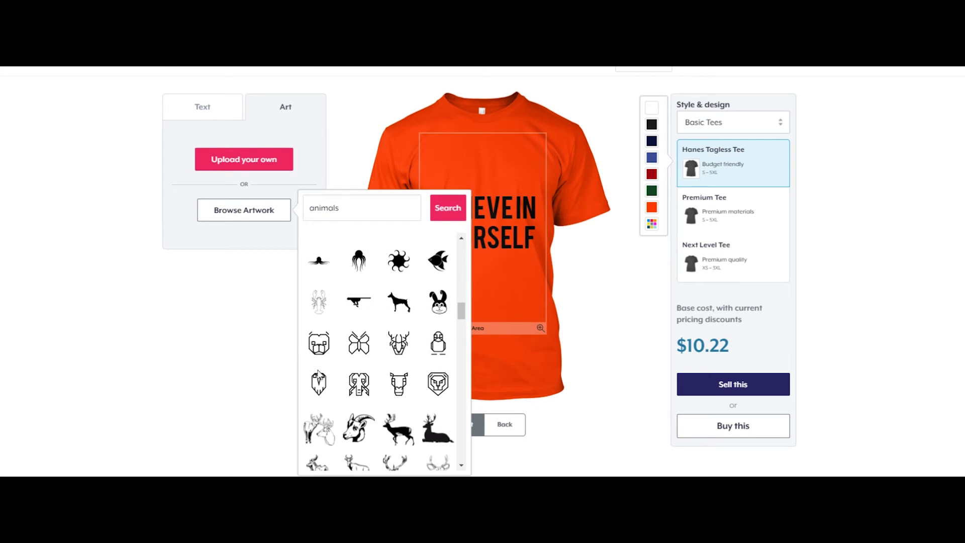
left_click(322, 349)
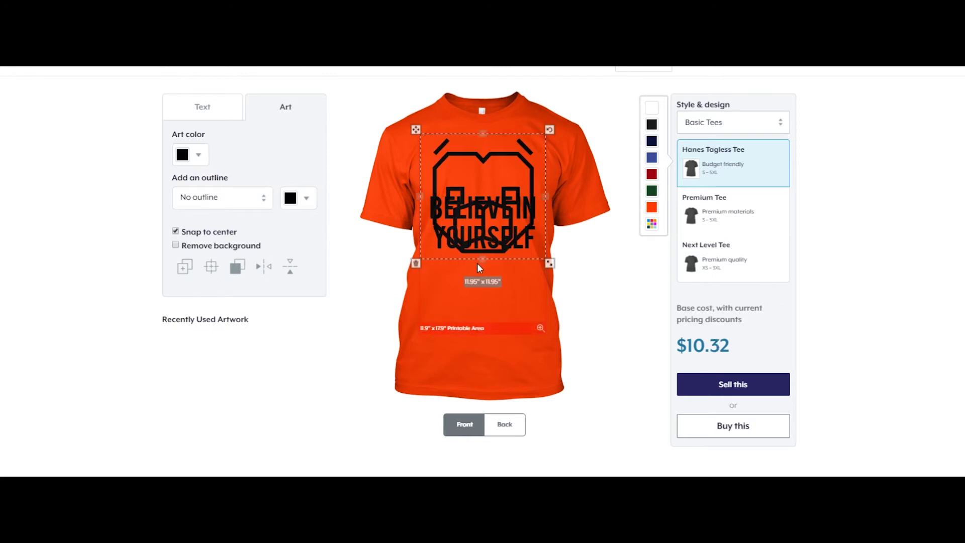
Shrink the animal graphic to 6.08" x 6.08" and stack it just below the slogan
left_click_drag(482, 190, 480, 255)
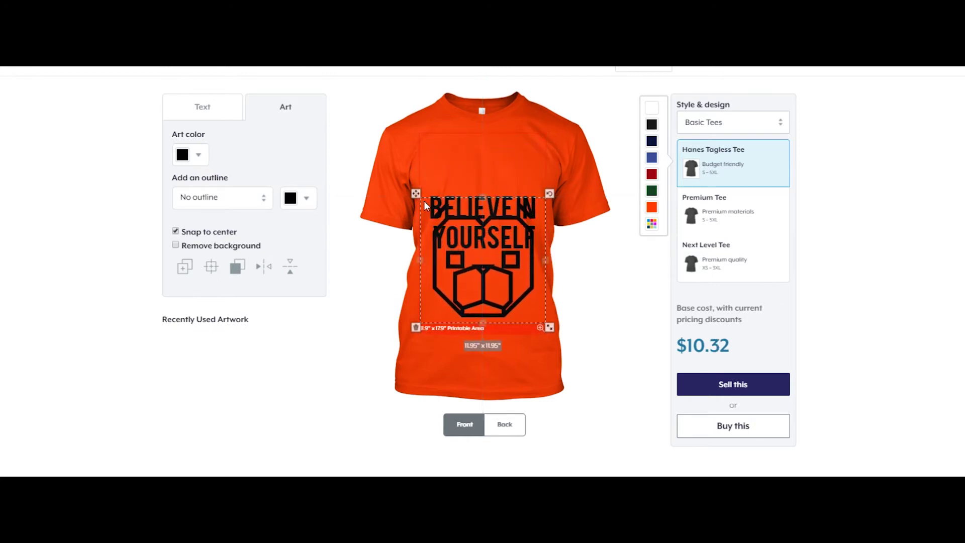
left_click_drag(550, 328, 499, 316)
left_click_drag(500, 212, 502, 167)
left_click_drag(493, 266, 505, 189)
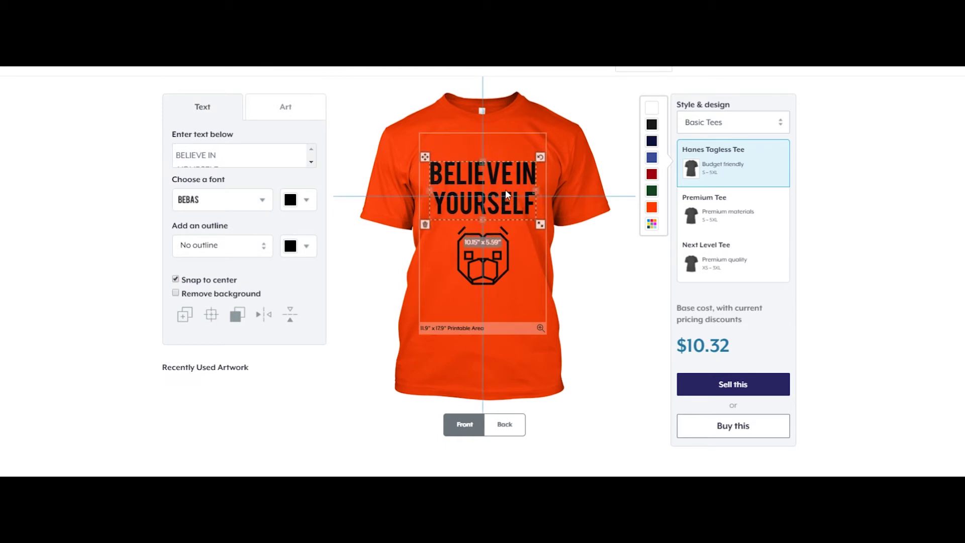
Make both the outline colour and art colour of the animal-head graphic white
left_click(491, 282)
left_click(305, 198)
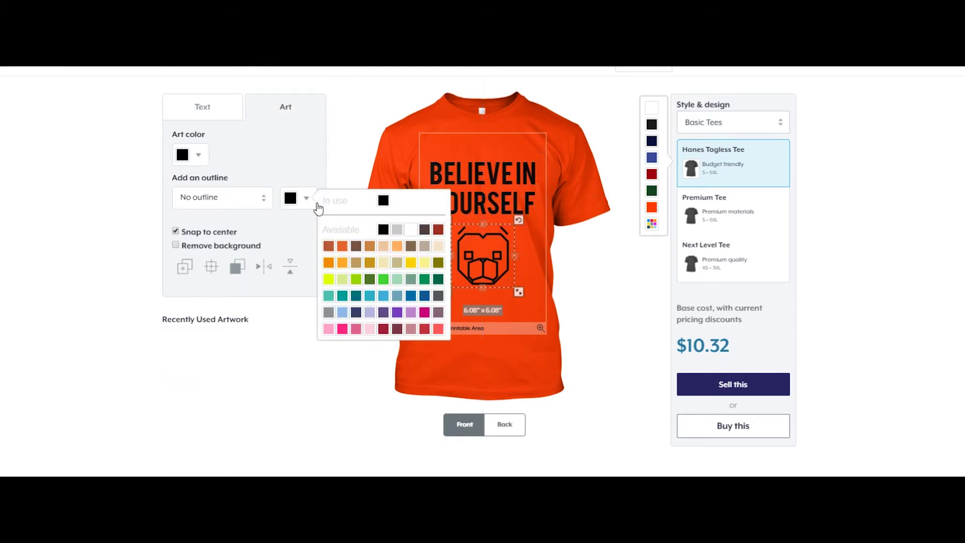
left_click(412, 231)
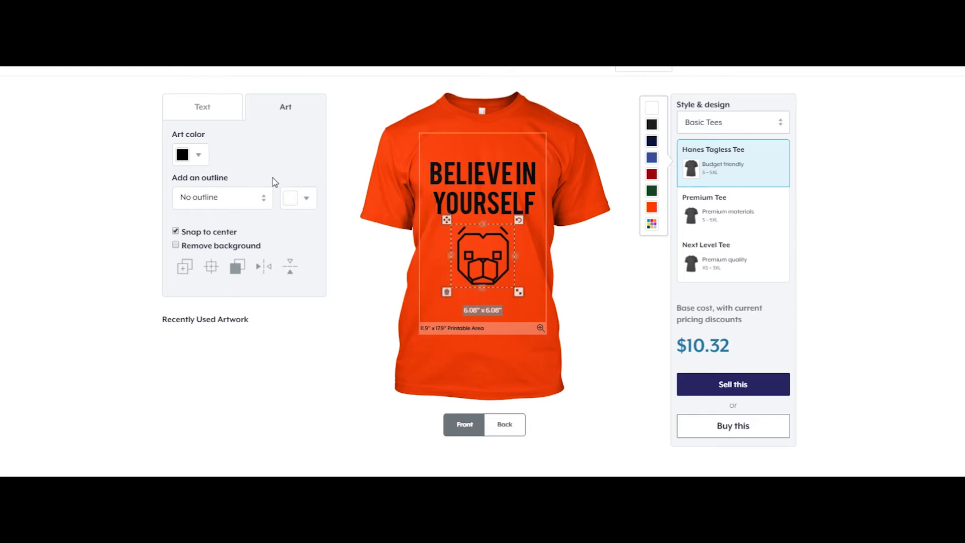
left_click(199, 155)
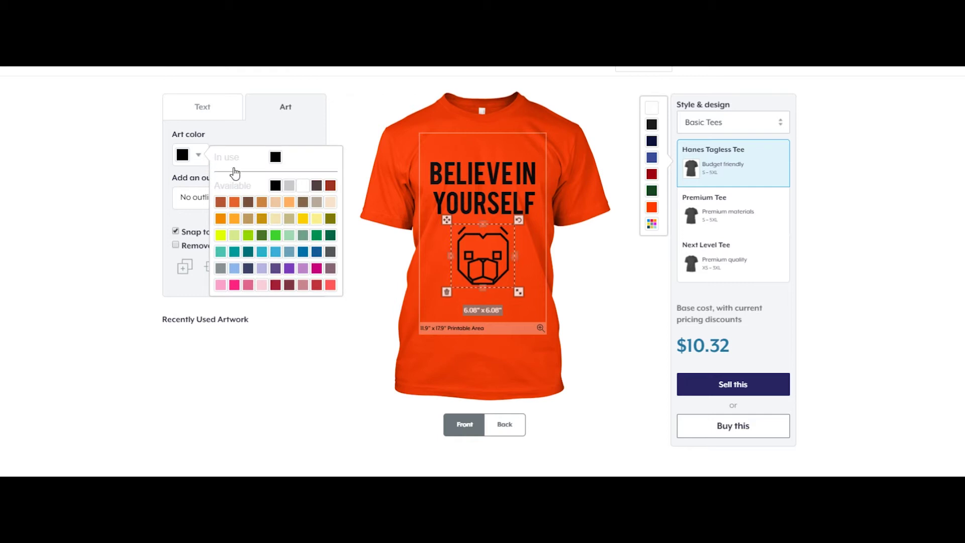
left_click(304, 191)
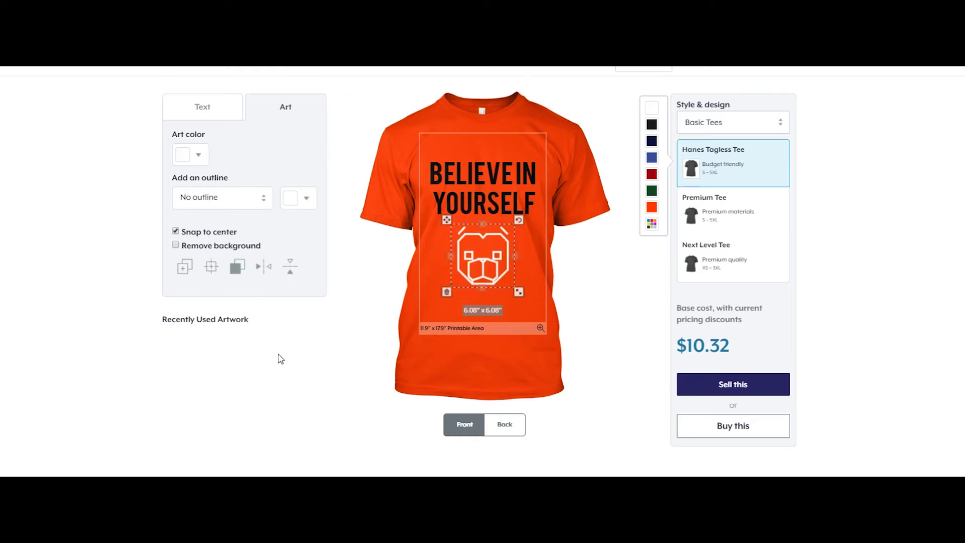
left_click(494, 166)
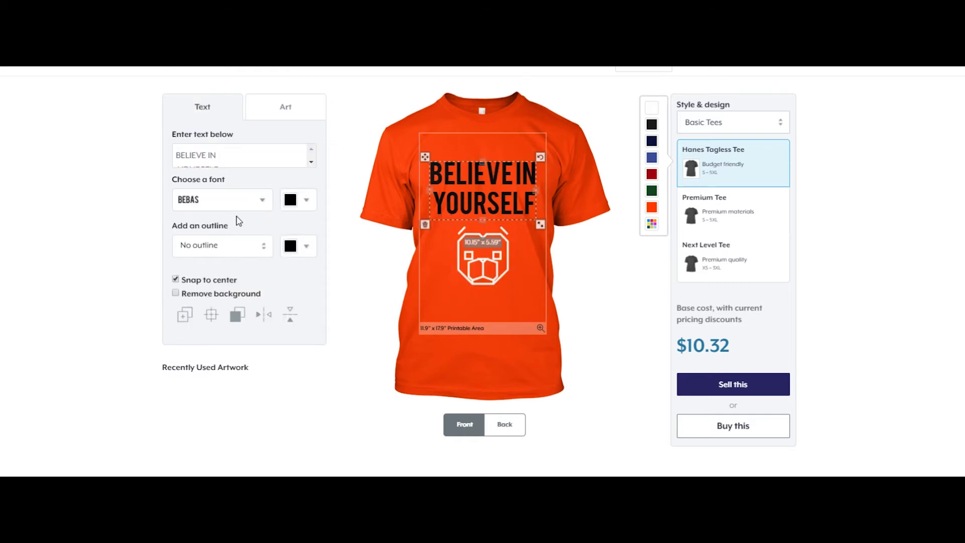
Highlight the slogan text and recolour it dark brown
left_click(306, 200)
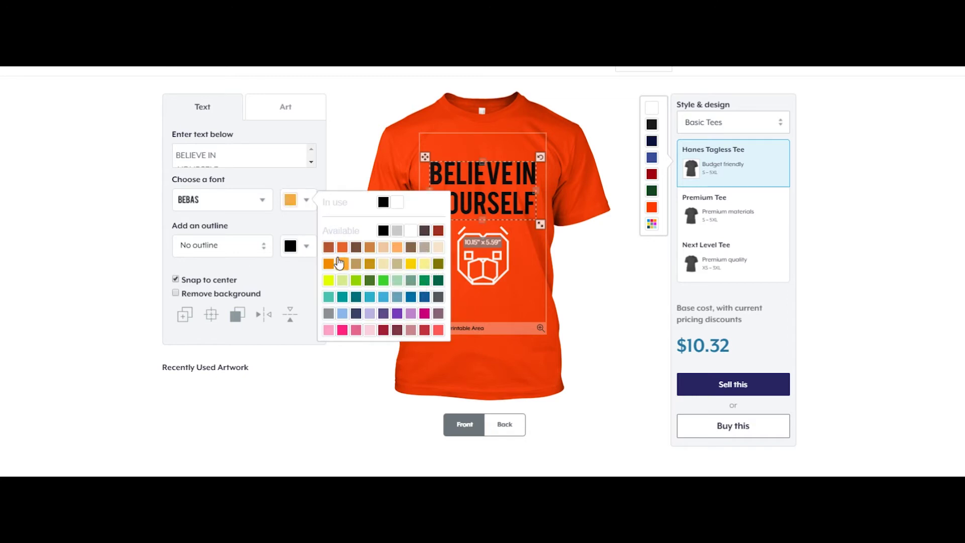
left_click(236, 146)
left_click_drag(237, 146, 330, 203)
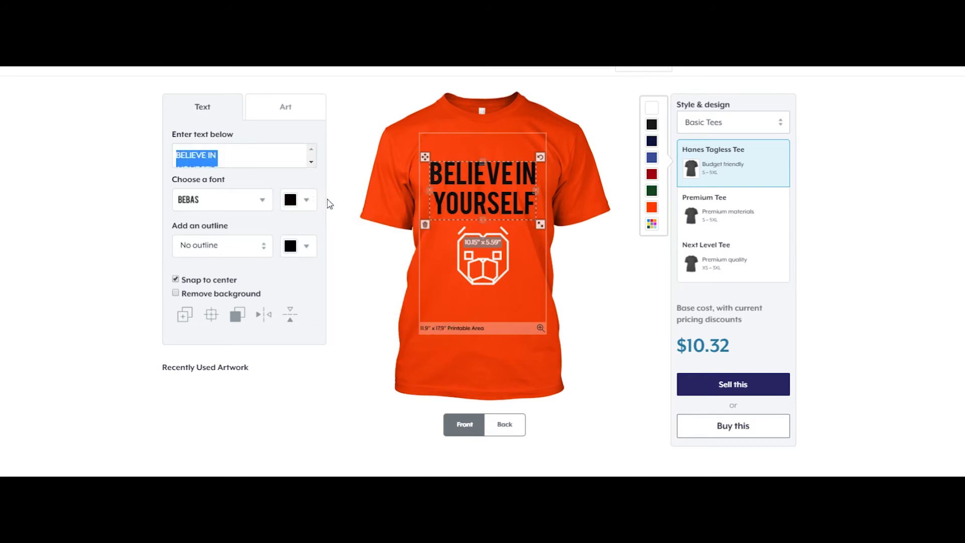
left_click(307, 202)
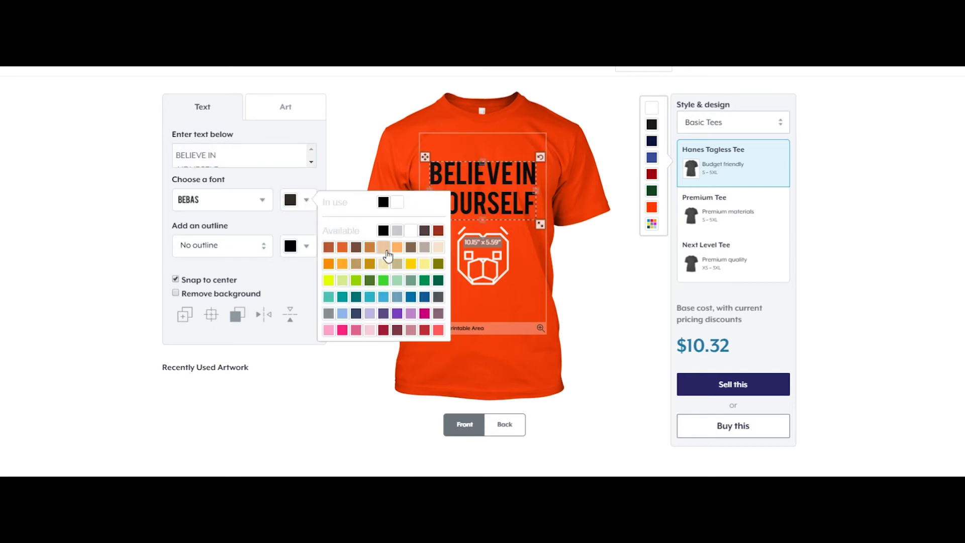
left_click(424, 230)
left_click(367, 346)
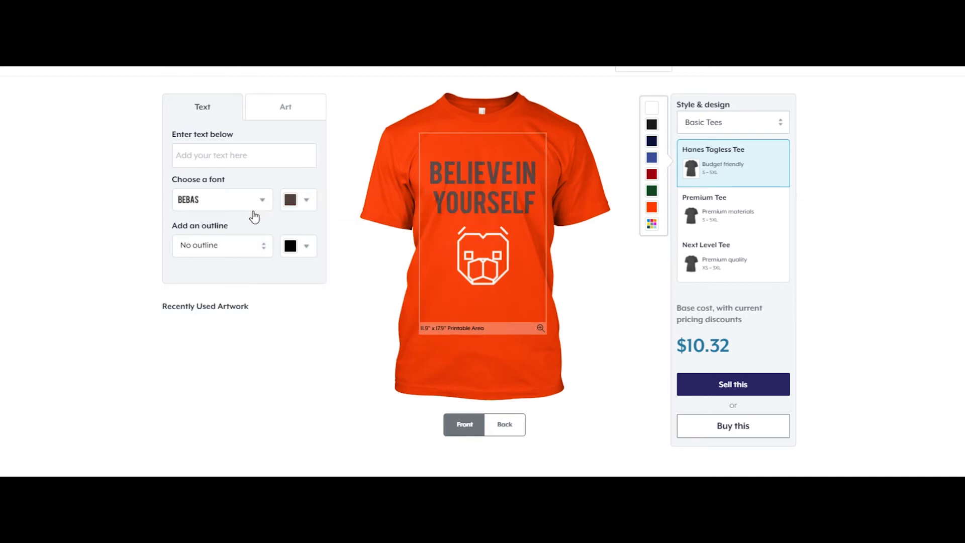
Give the BELIEVE IN YOURSELF slogan a thin outline
left_click(249, 249)
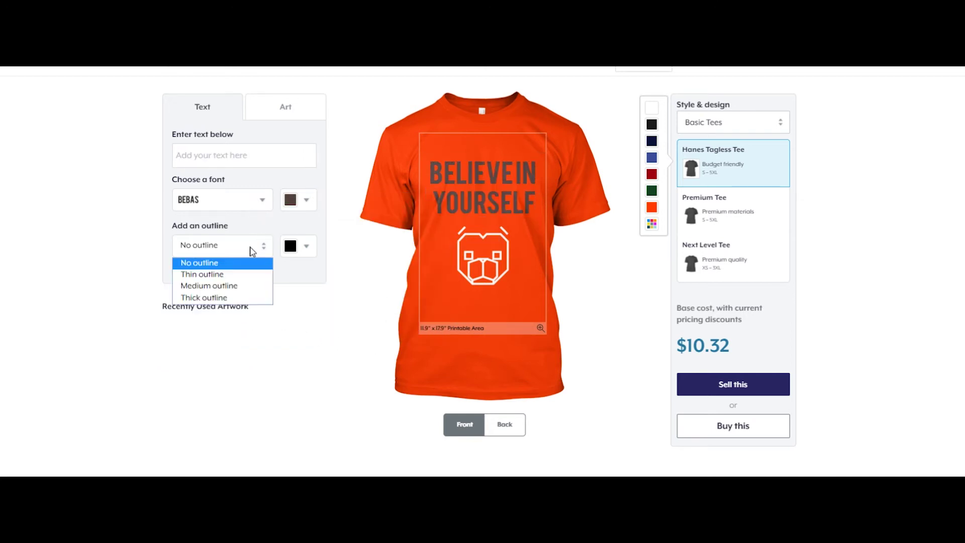
left_click(241, 276)
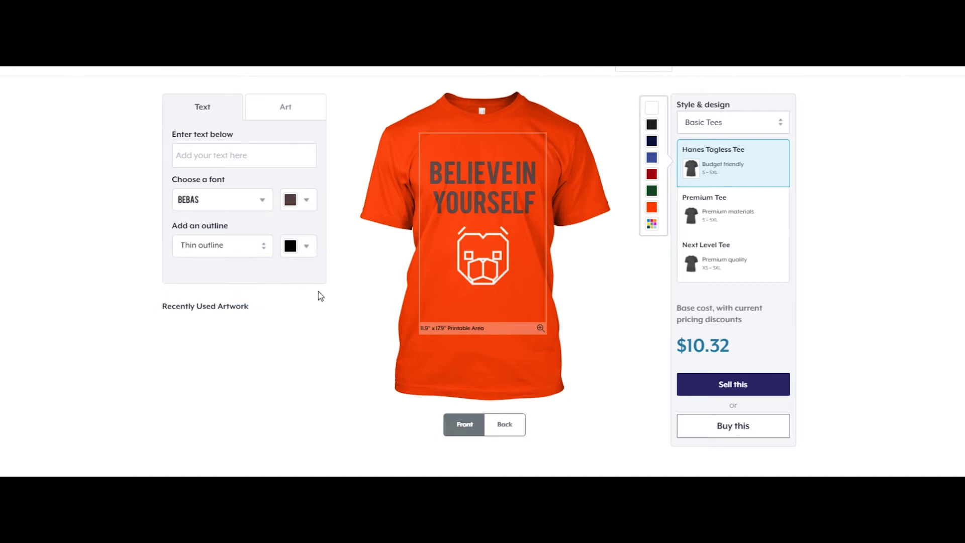
left_click(462, 202)
left_click(265, 246)
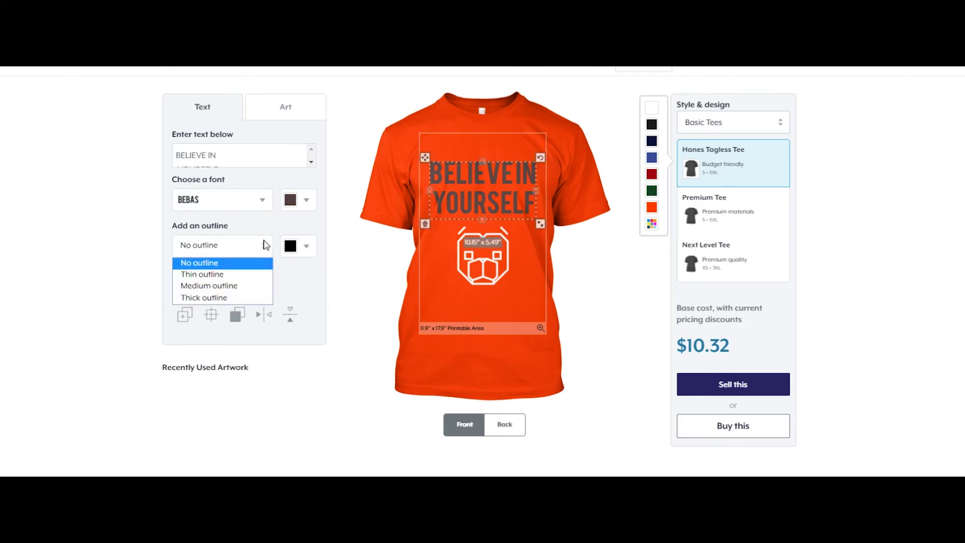
left_click(236, 278)
left_click(338, 385)
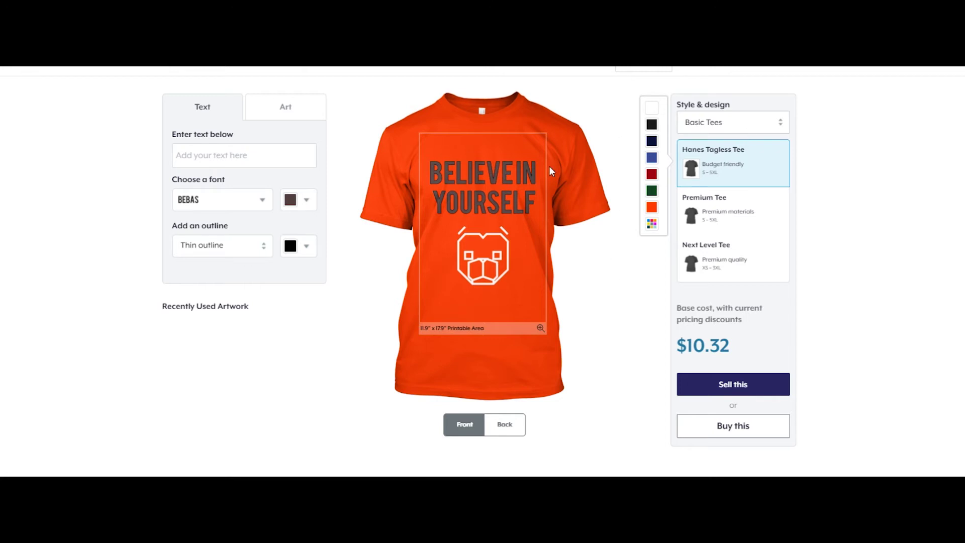
Move the design onto an orange Gildan 8oz Heavy Blend Hoodie, base cost $19.96
left_click(769, 126)
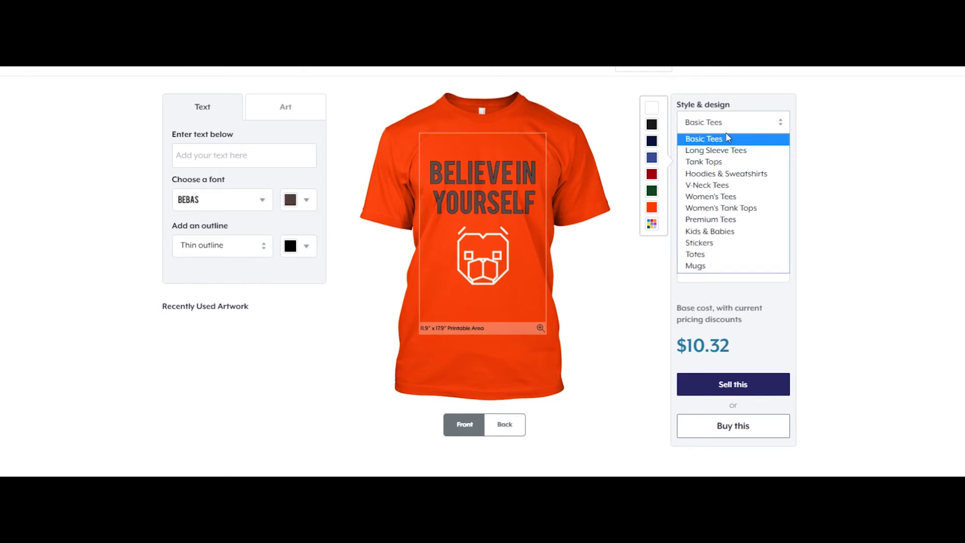
left_click(712, 176)
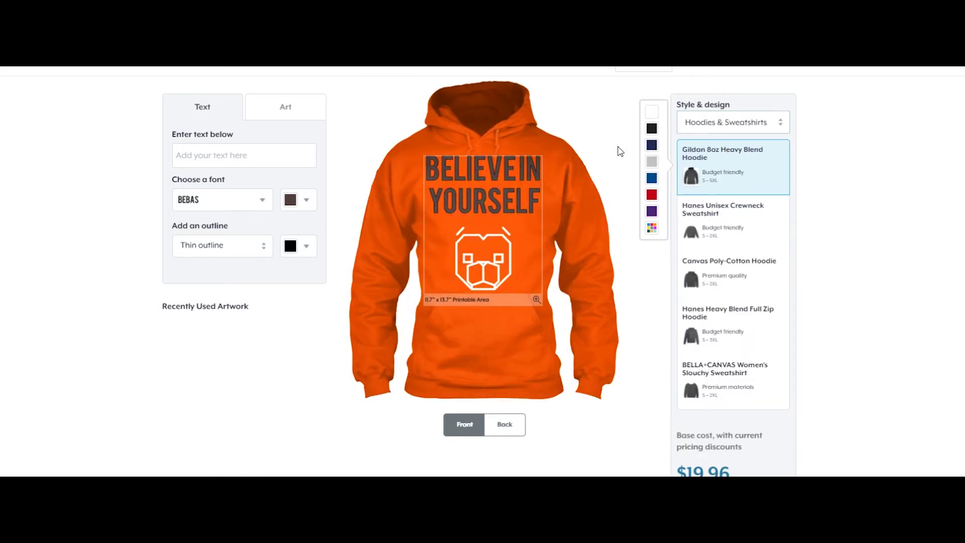
left_click(511, 193)
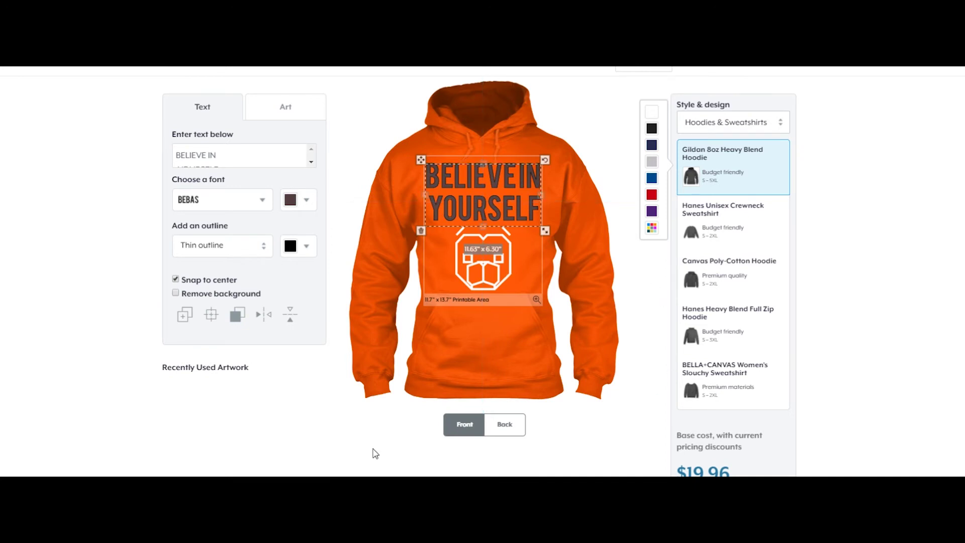
scroll(476, 95, "down", 3)
scroll(657, 130, "up", 1)
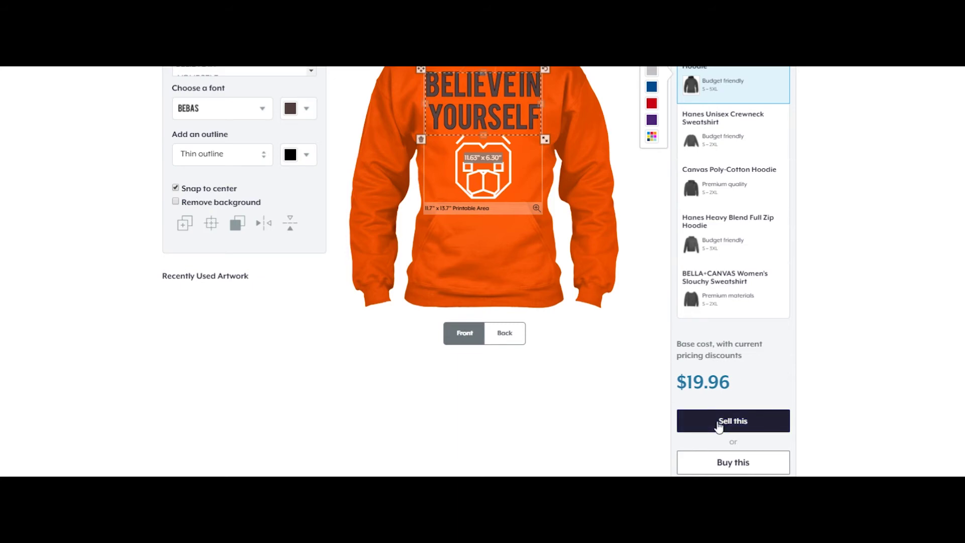
Start selling the hoodie and set the profit estimator's target sale to 2 units
left_click(737, 423)
scroll(357, 276, "up", 2)
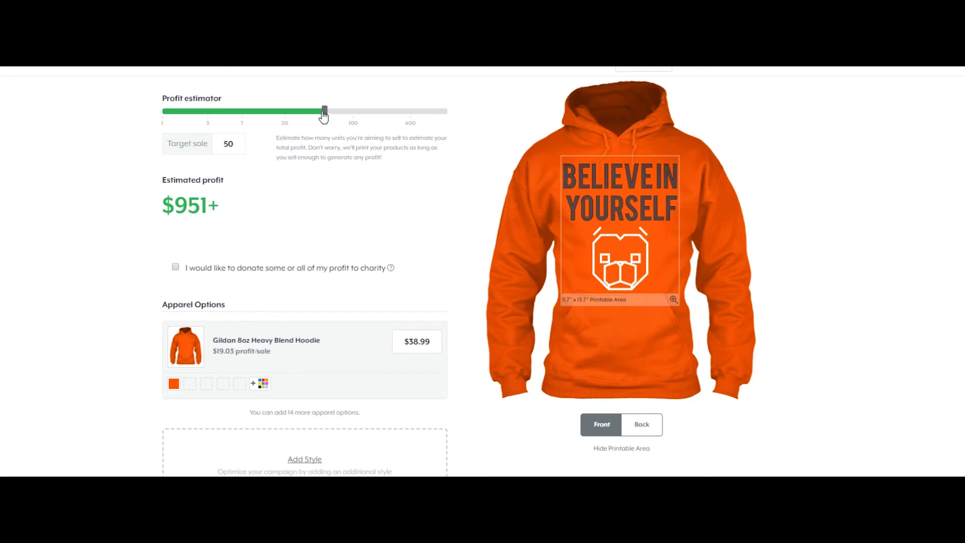
left_click_drag(323, 115, 188, 114)
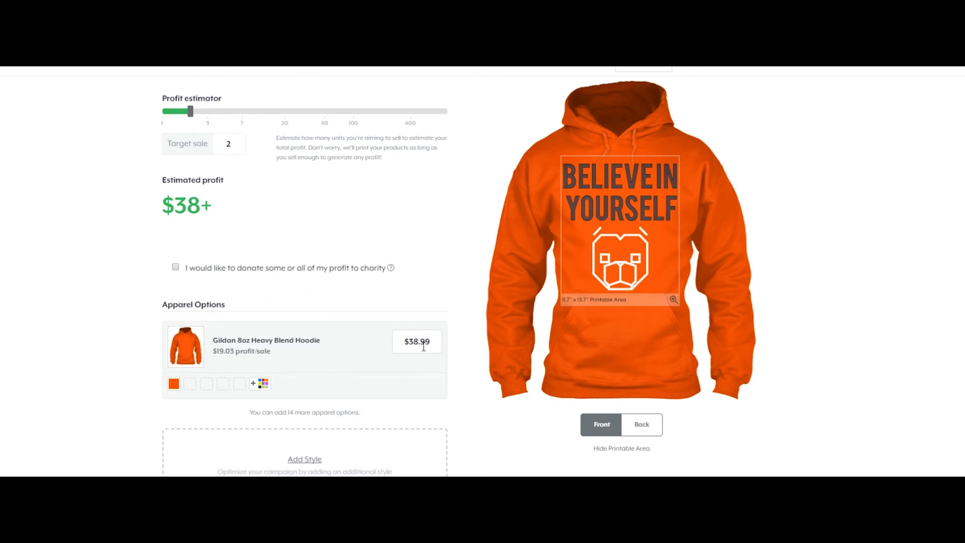
scroll(424, 346, "down", 5)
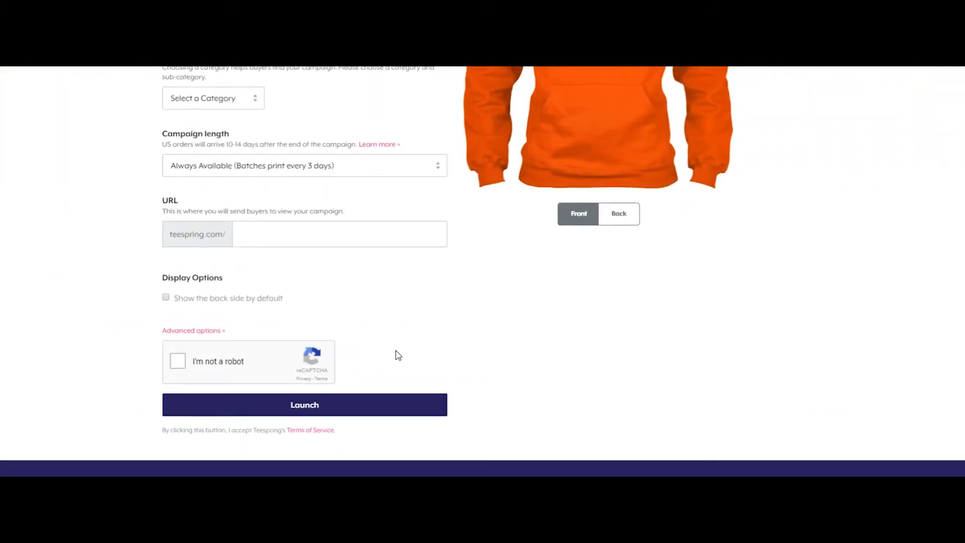
scroll(295, 250, "up", 3)
scroll(296, 249, "up", 1)
Enter 'Believe in Yourself Orange Hoodie' as the campaign title and enlarge the Description box
left_click(356, 135)
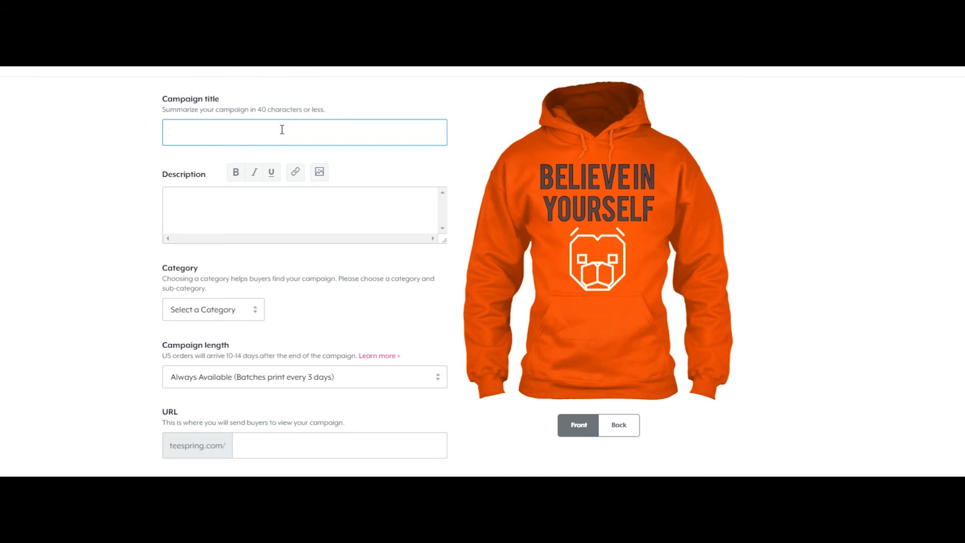
type("Believe in Yourself Orange H")
type("oodie")
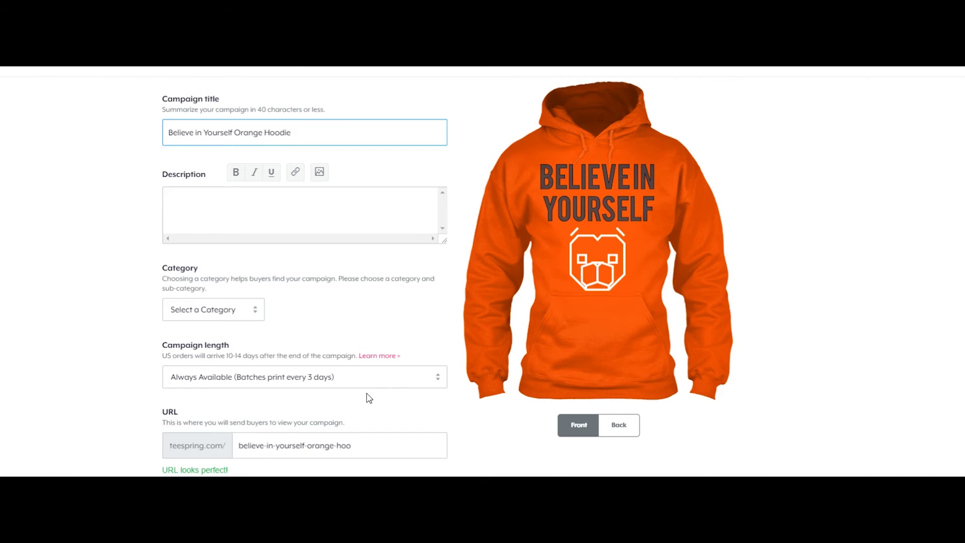
left_click_drag(444, 240, 444, 297)
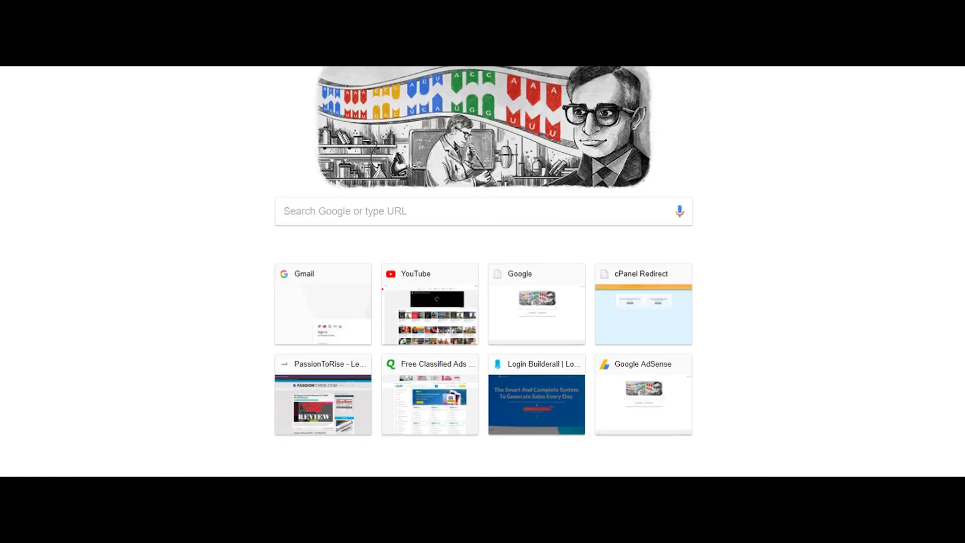
In a new Teespring tab, copy the description from the Believe in Yourself Blue Hoodie listing
type("teespring")
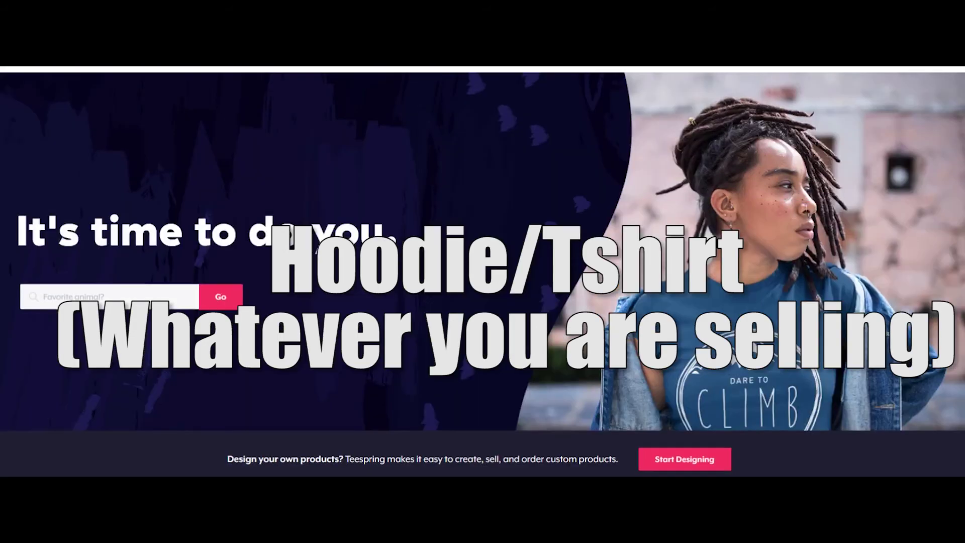
scroll(361, 151, "down", 8)
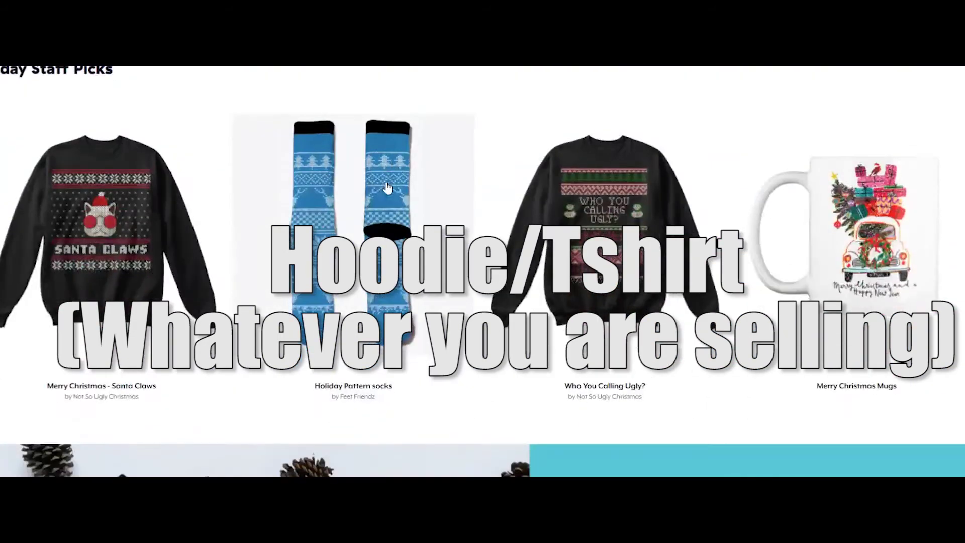
scroll(415, 269, "up", 6)
scroll(432, 268, "down", 4)
scroll(400, 447, "up", 6)
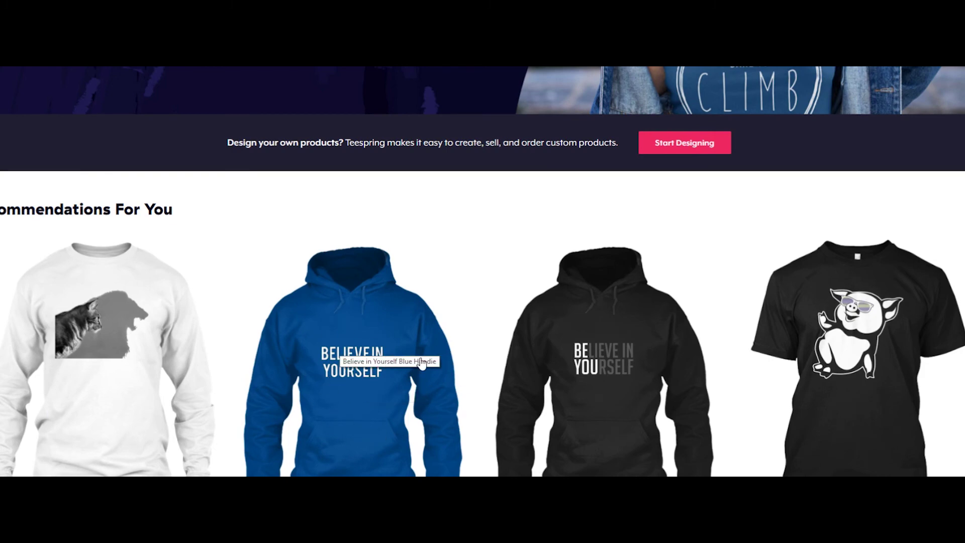
left_click(440, 281)
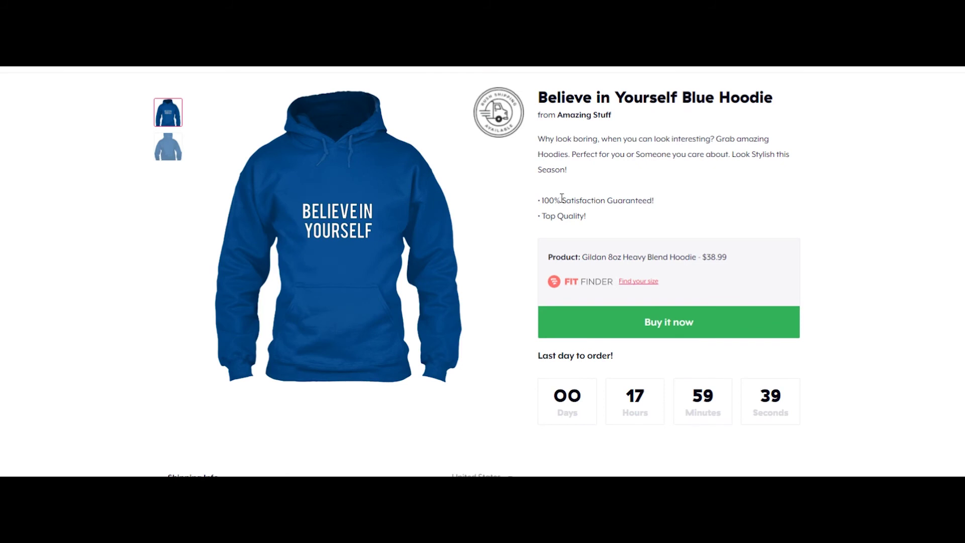
left_click_drag(538, 139, 706, 220)
key("ctrl+c")
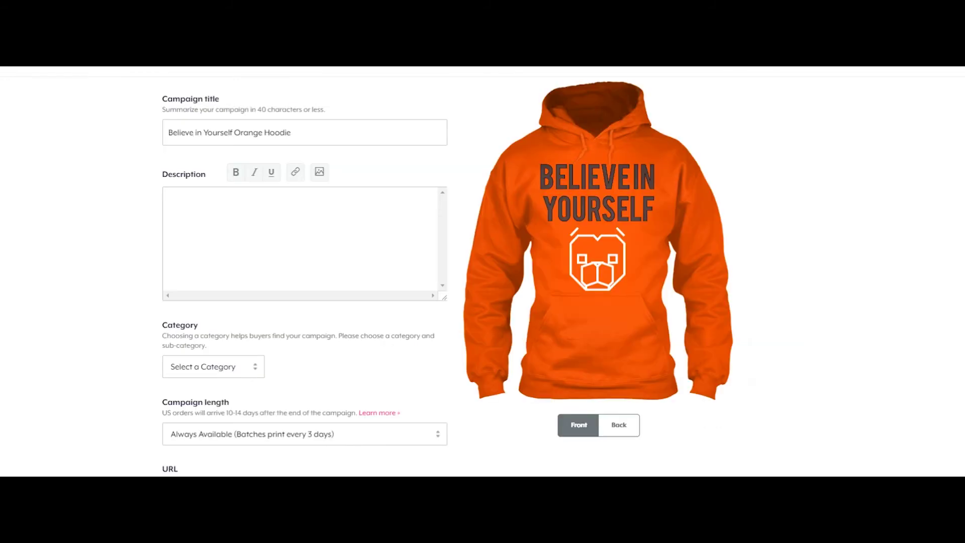
Paste the copied hoodie sales copy into the campaign Description box
left_click(215, 208)
key("ctrl+v")
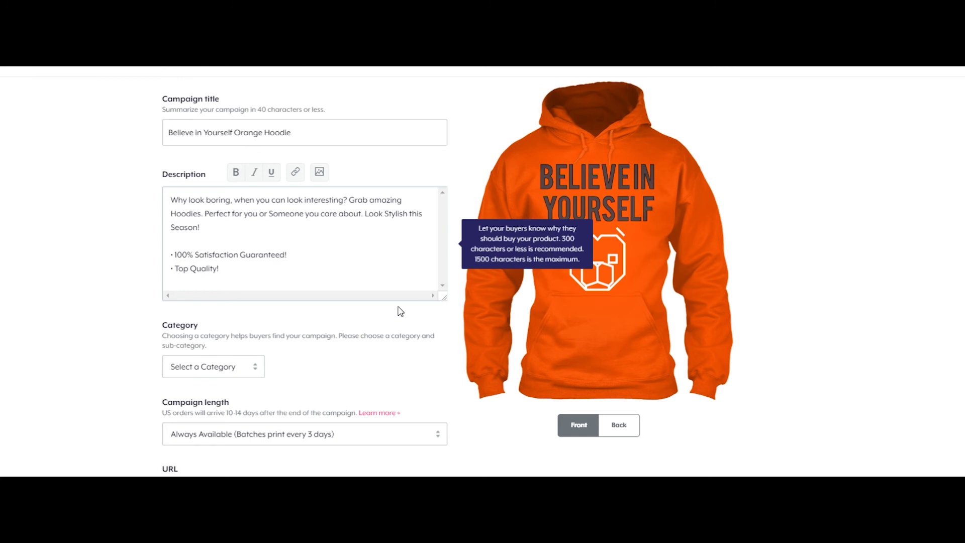
left_click(335, 363)
Set the campaign category to Apparel, leaving the sub-category unselected
left_click(242, 372)
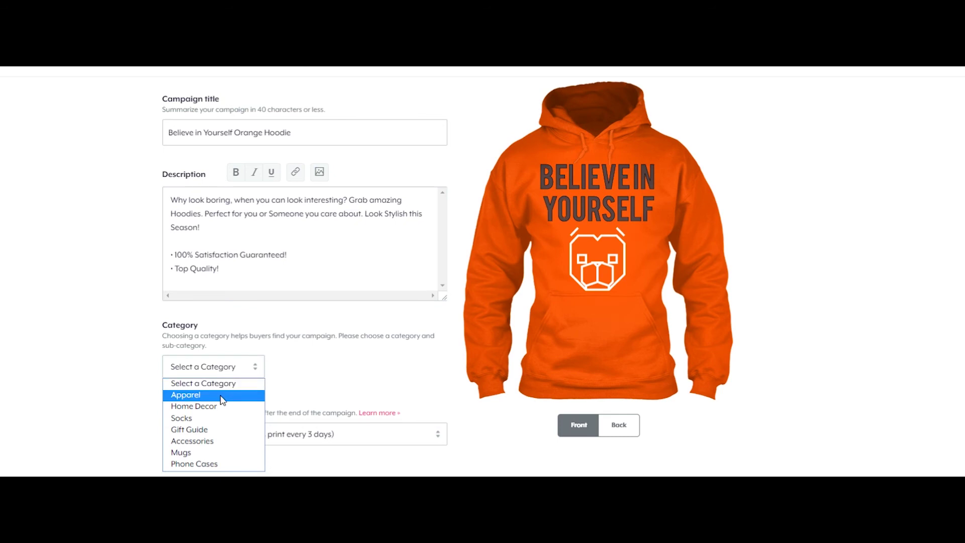
left_click(203, 397)
left_click(363, 387)
left_click(363, 387)
scroll(337, 358, "down", 1)
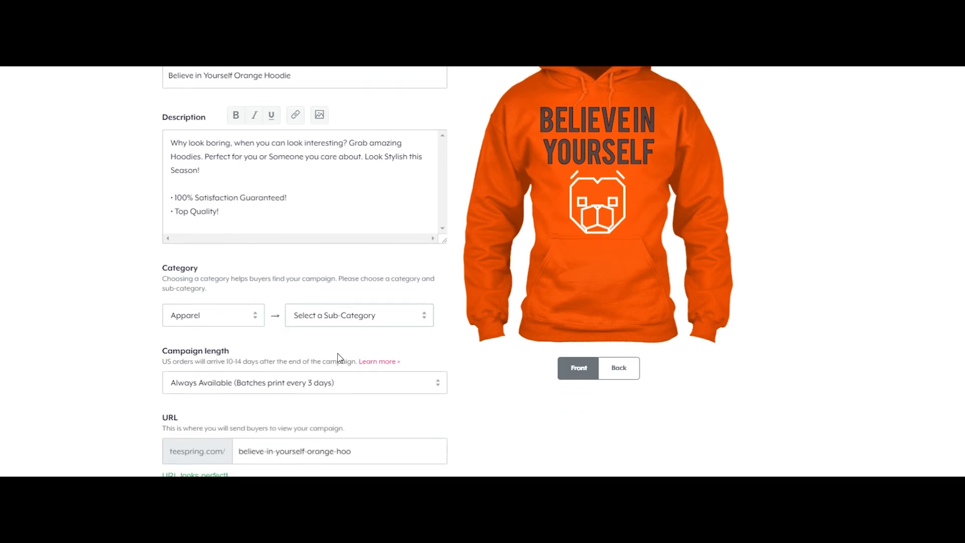
Keep the campaign length set to Always Available
scroll(250, 345, "down", 2)
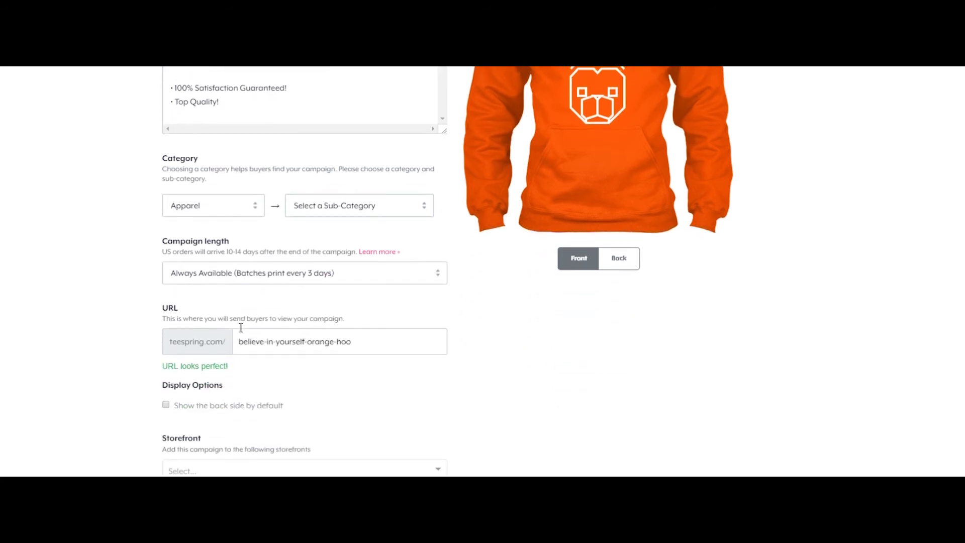
left_click(305, 274)
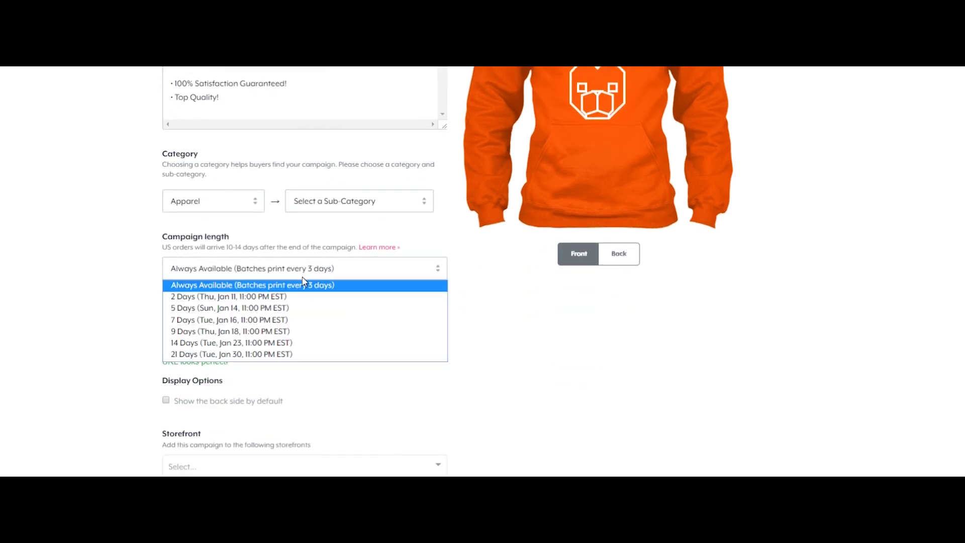
left_click(304, 282)
left_click(236, 276)
left_click(213, 290)
Shorten the campaign URL to believe-in-yourself-orange, leaving 'Show the back side by default' off
scroll(357, 278, "down", 1)
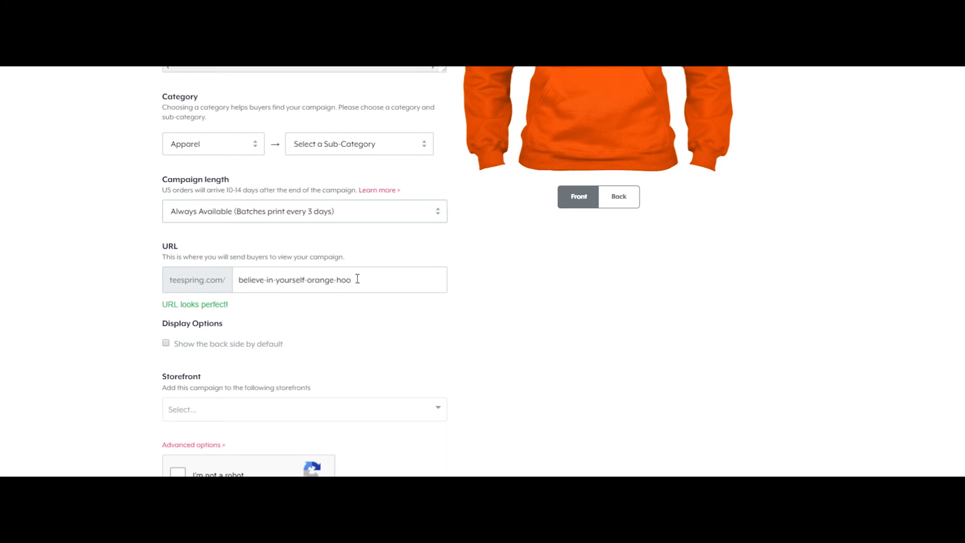
left_click(358, 283)
key("BackSpace")
key("BackSpace")
key("BackSpace")
key("BackSpace")
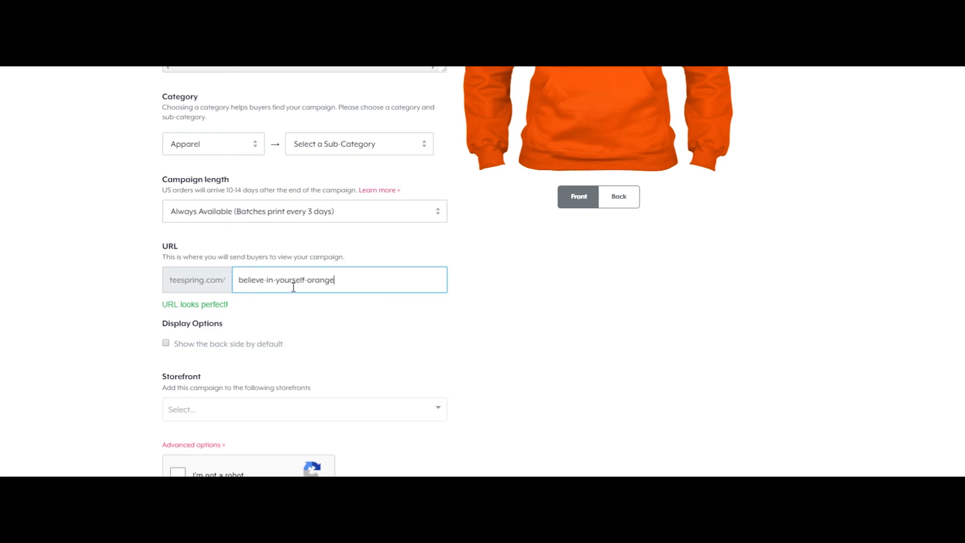
left_click_drag(336, 284, 235, 286)
left_click(422, 327)
left_click_drag(349, 278, 206, 279)
left_click(206, 282)
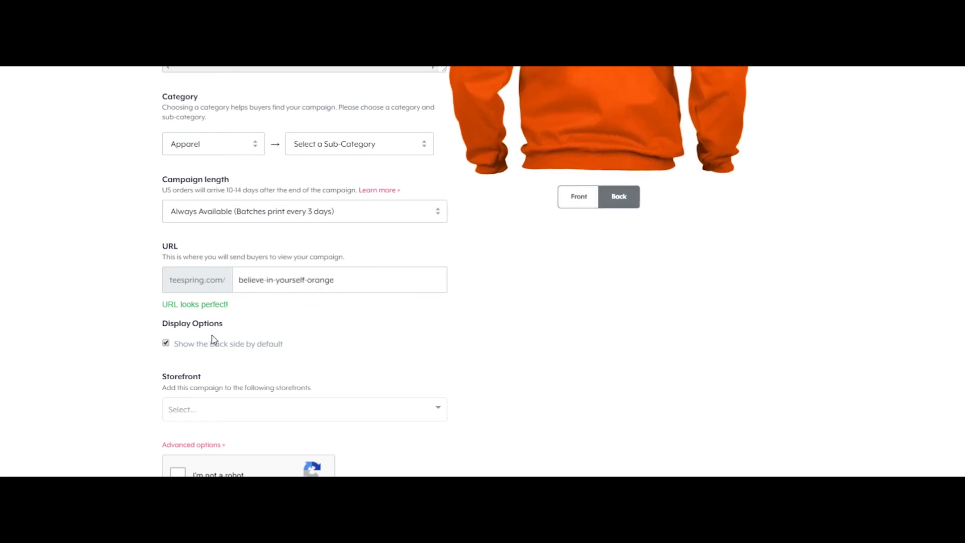
left_click(166, 343)
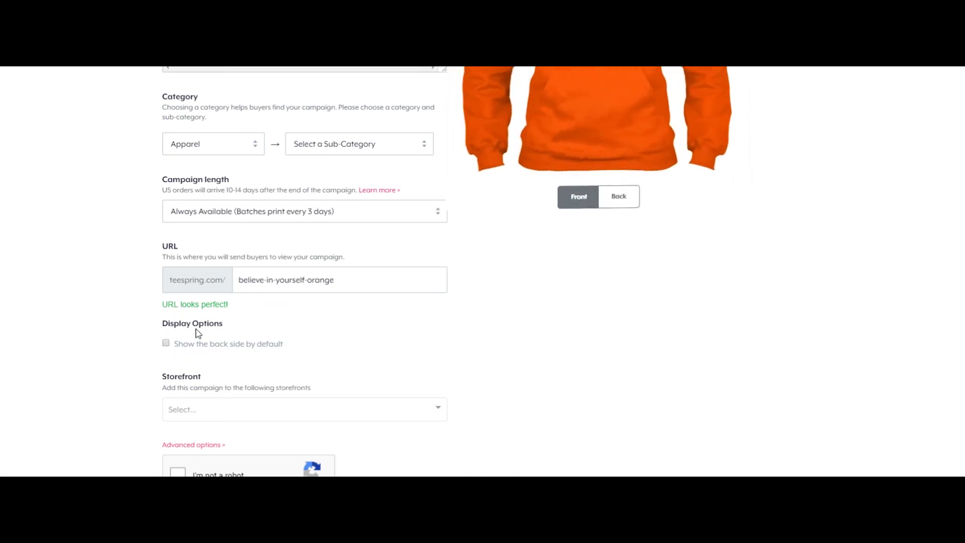
scroll(250, 368, "down", 2)
left_click(243, 295)
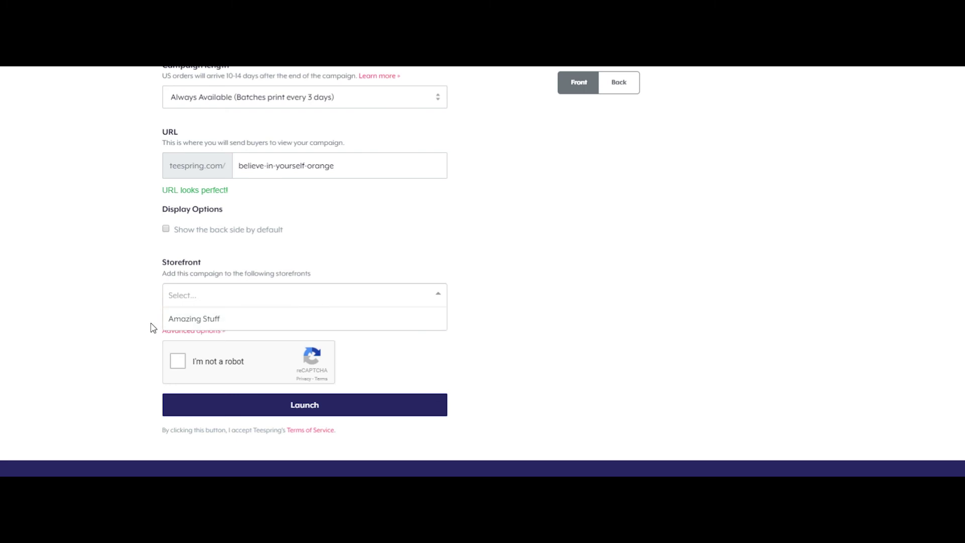
Add the campaign to the Amazing Stuff storefront, pass the reCAPTCHA check, and launch it
left_click(237, 322)
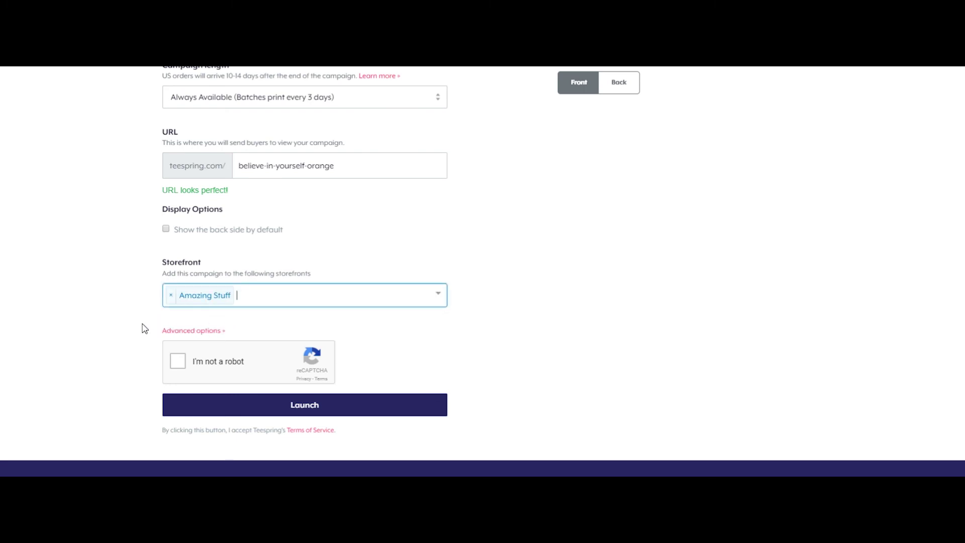
left_click(182, 363)
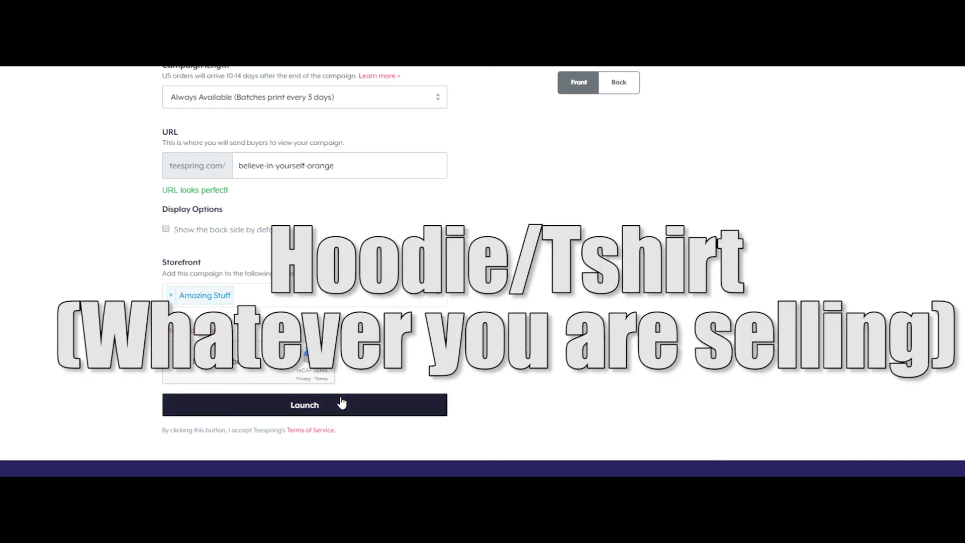
scroll(263, 394, "up", 4)
scroll(263, 387, "down", 5)
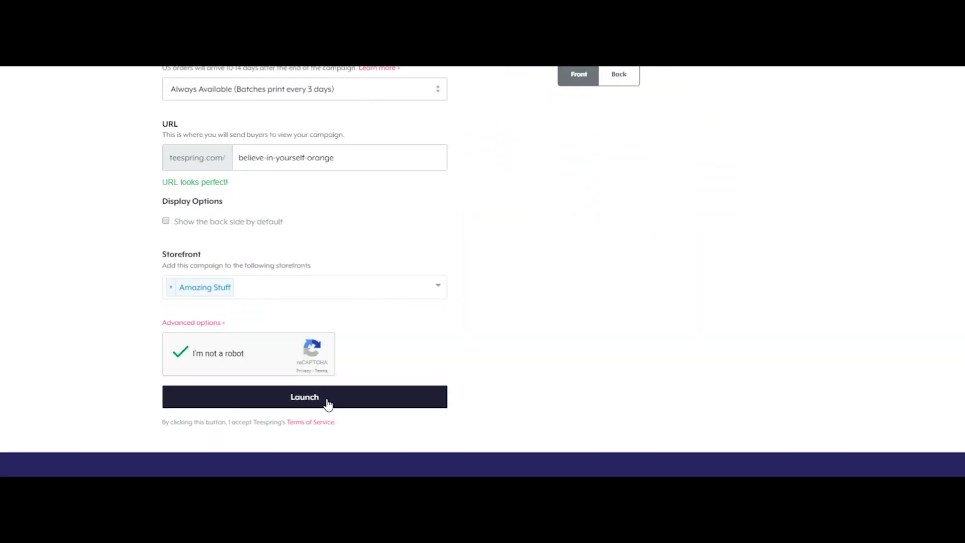
left_click(328, 404)
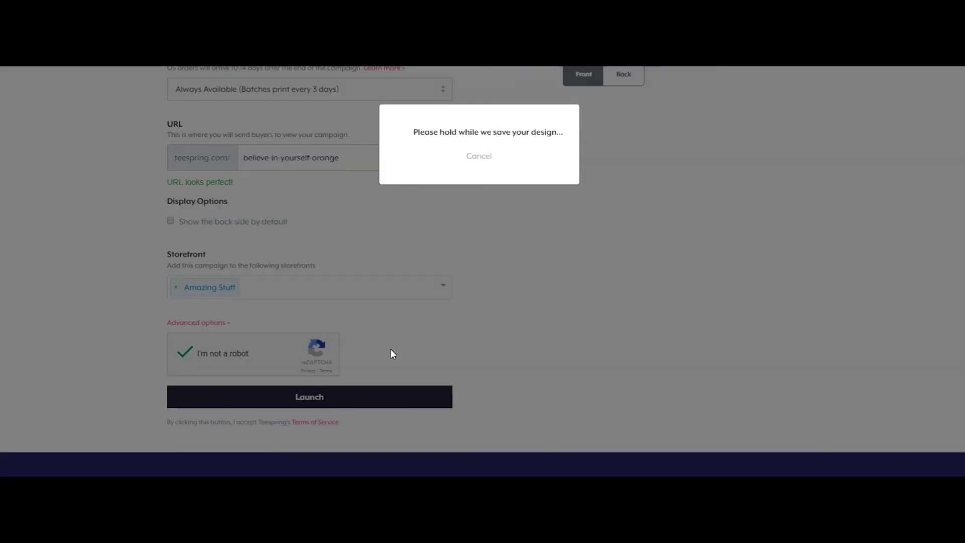